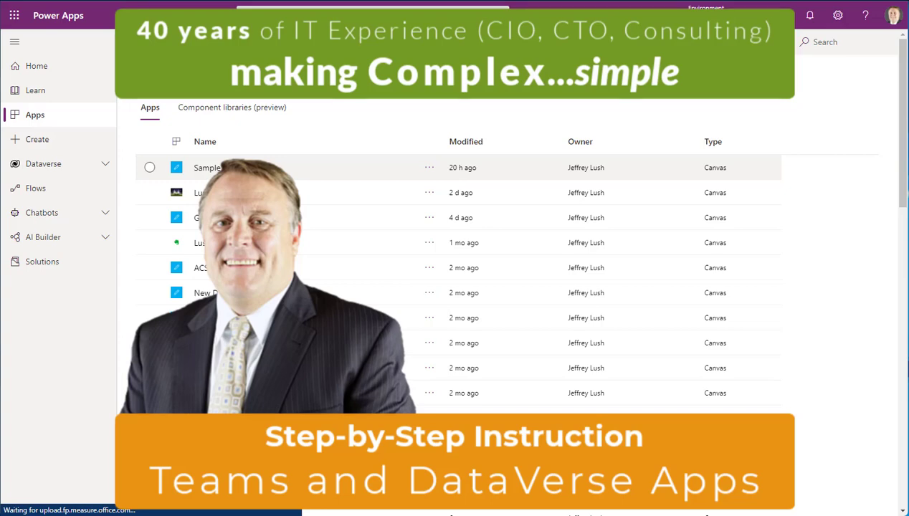
{"action": "left_click", "coordinate": [108, 167]}
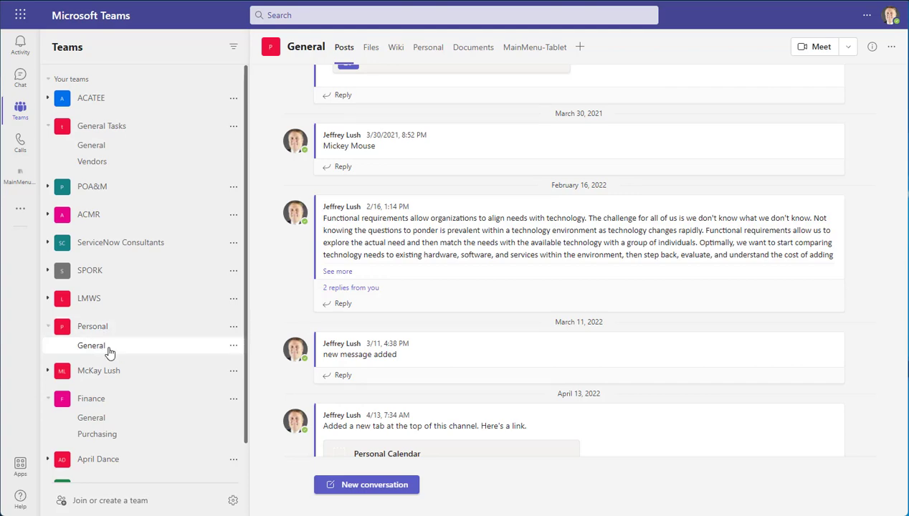
Step: Search the Teams apps for Power and open Power Apps
{"action": "left_click", "coordinate": [23, 210]}
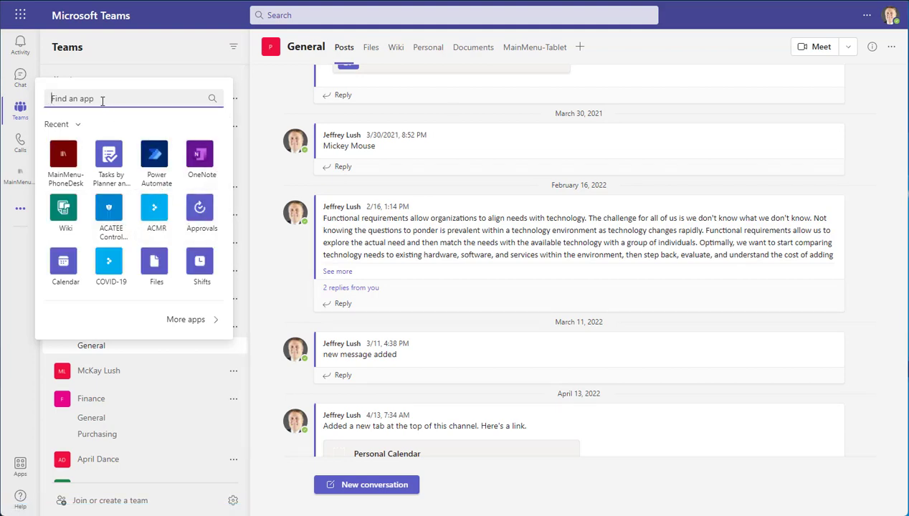
{"action": "type", "text": "Power"}
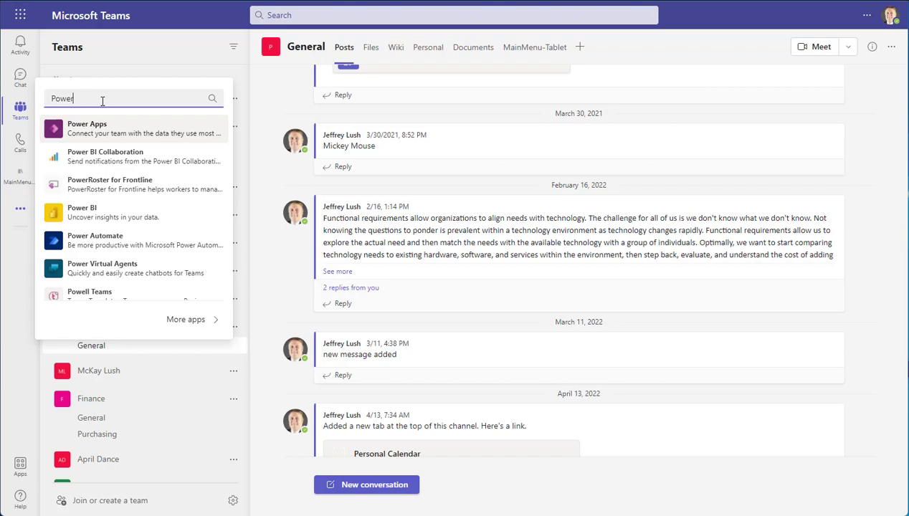
{"action": "left_click", "coordinate": [72, 127]}
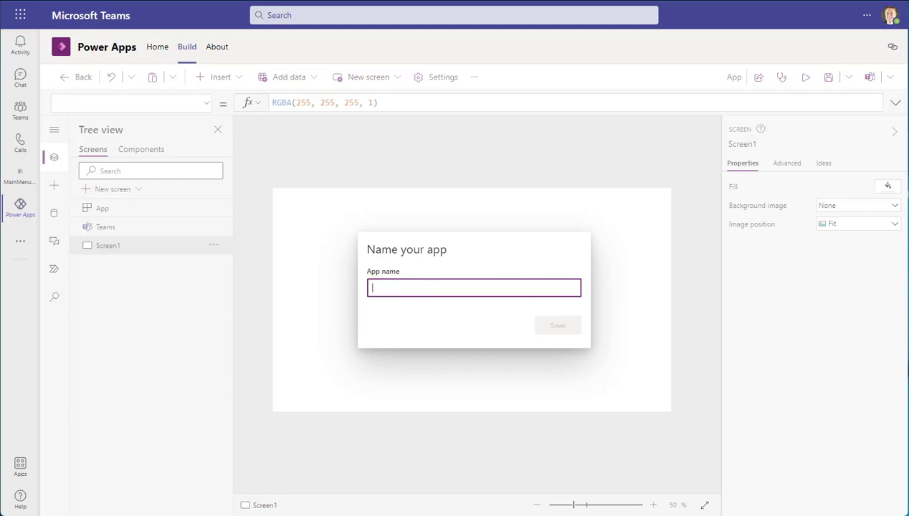
Step: Try to save the new app as NameApp and reload the Power Apps page, leaving without keeping changes
{"action": "type", "text": "NameApp"}
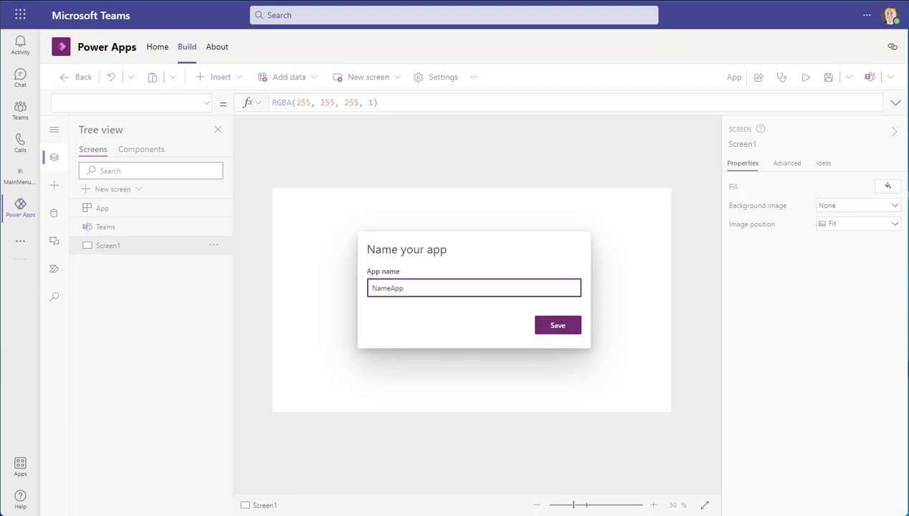
{"action": "left_click", "coordinate": [560, 327]}
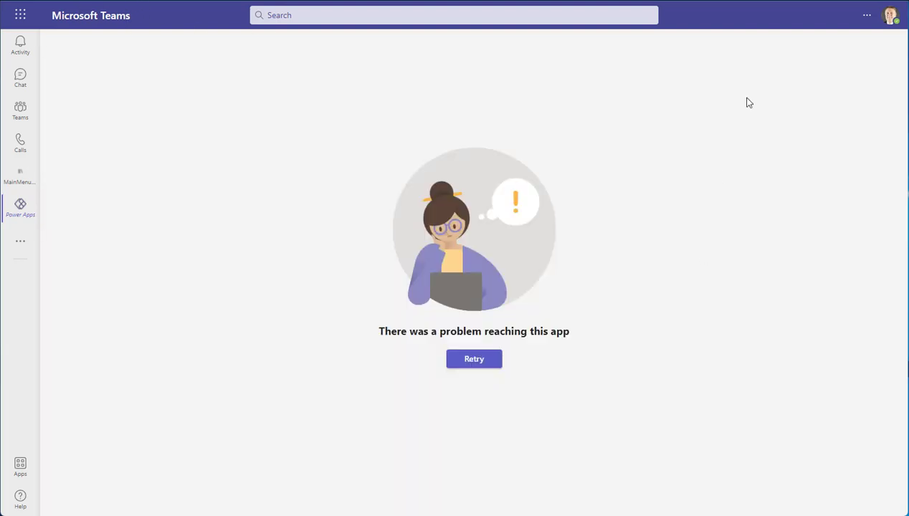
{"action": "left_click", "coordinate": [474, 359]}
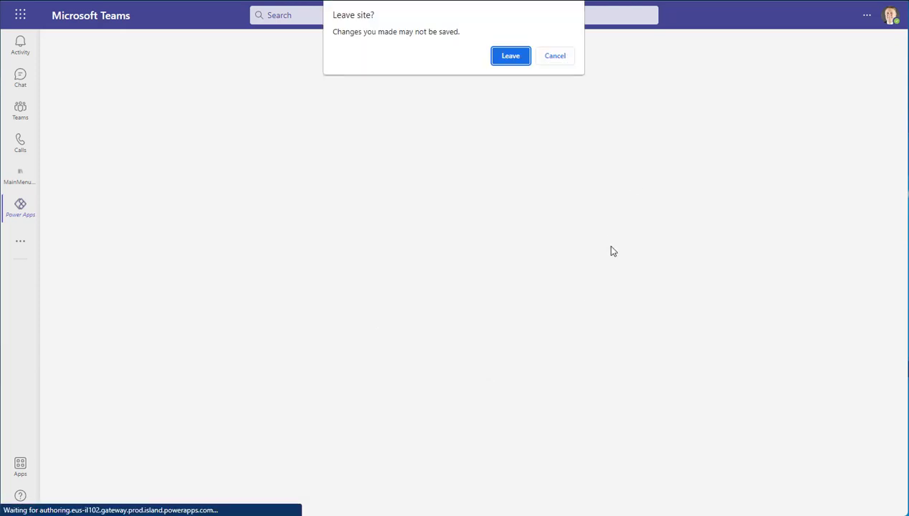
{"action": "left_click", "coordinate": [514, 57]}
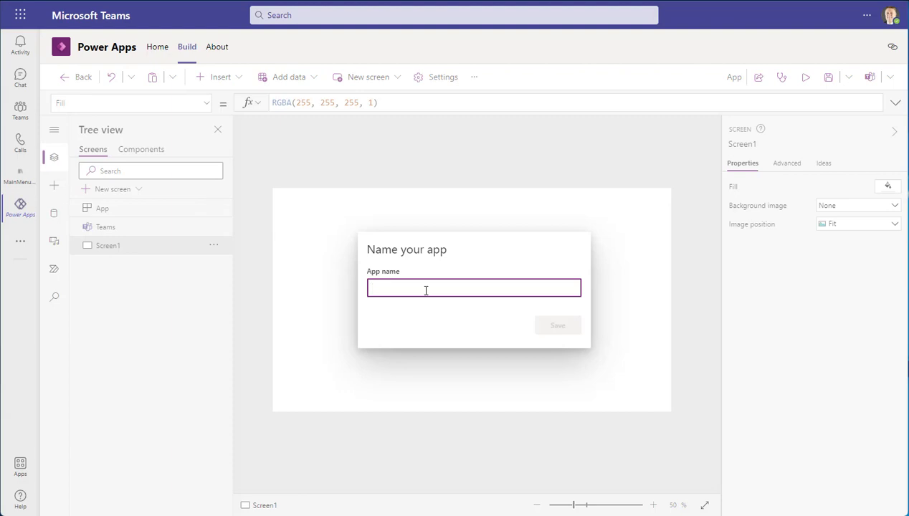
Step: Try again to save the new app under the name NameApp
{"action": "type", "text": "NameApp"}
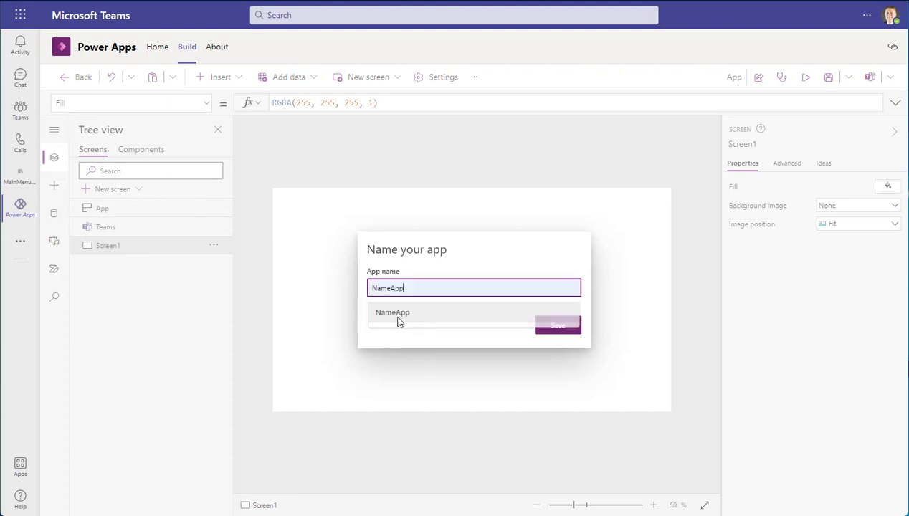
{"action": "left_click", "coordinate": [396, 316]}
{"action": "left_click", "coordinate": [561, 326]}
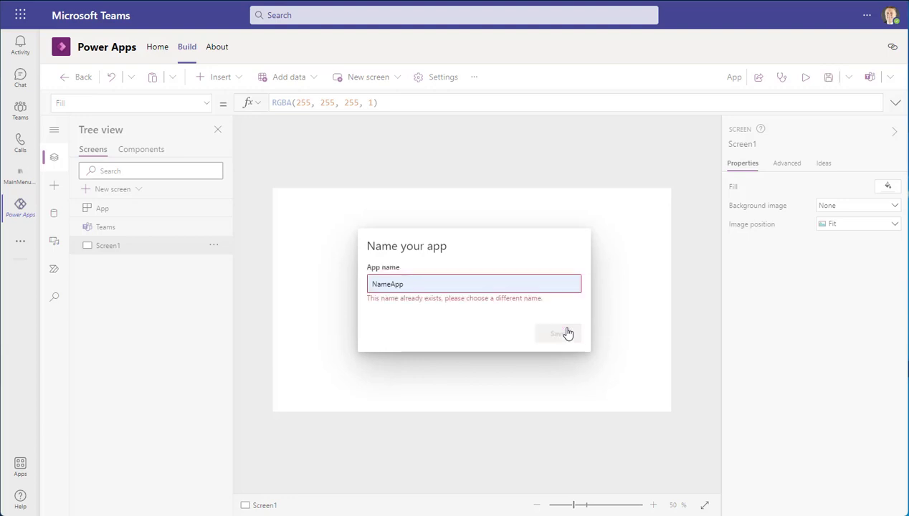
Step: Extend the app name to NameApp2 and save the app
{"action": "left_click", "coordinate": [441, 281]}
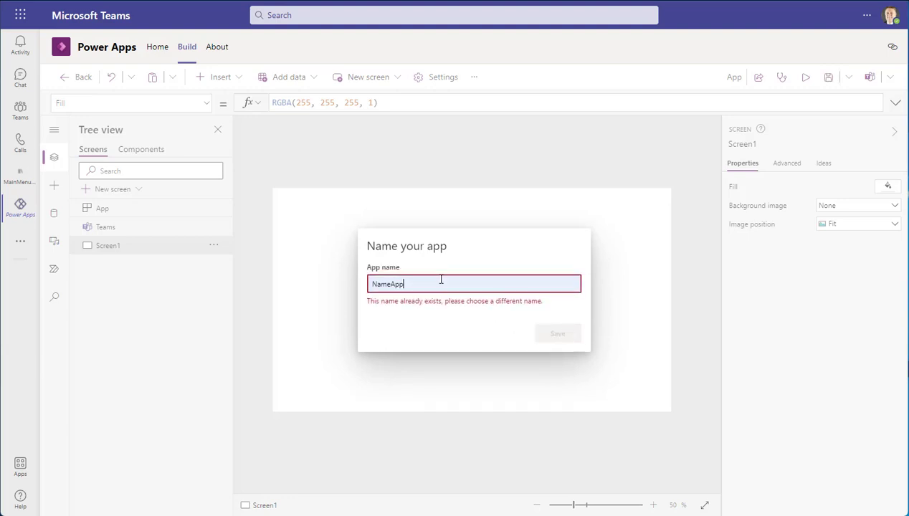
{"action": "type", "text": "2"}
{"action": "left_click", "coordinate": [549, 332]}
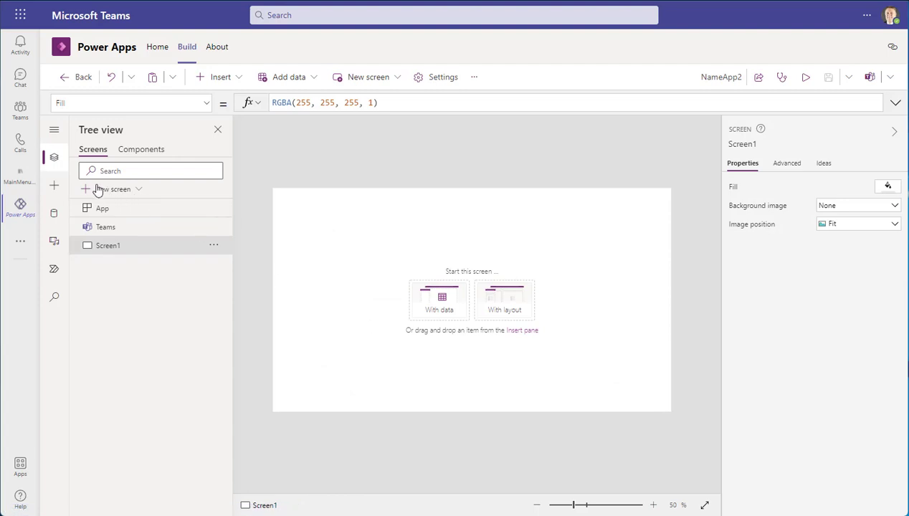
Step: Examine the tables and the full list of connectors available as data sources for the app
{"action": "left_click", "coordinate": [54, 213]}
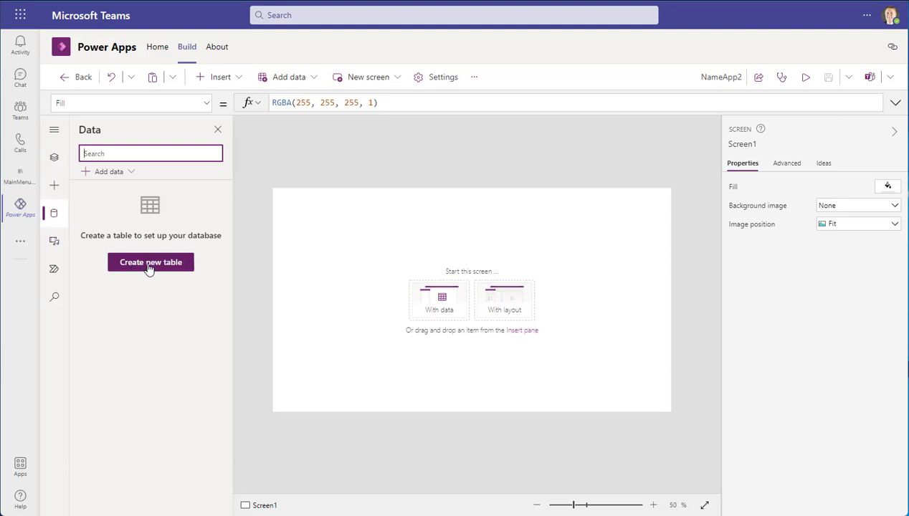
{"action": "left_click", "coordinate": [118, 175]}
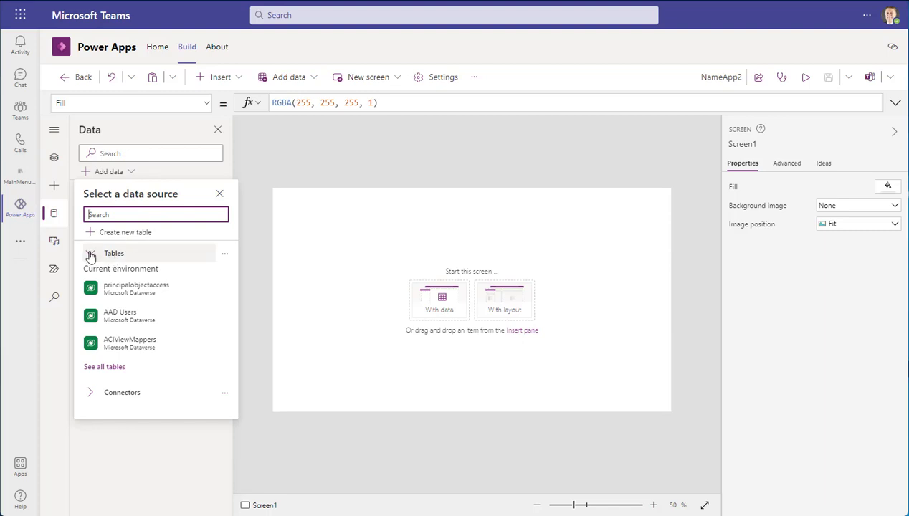
{"action": "left_click", "coordinate": [91, 254]}
{"action": "left_click", "coordinate": [91, 255]}
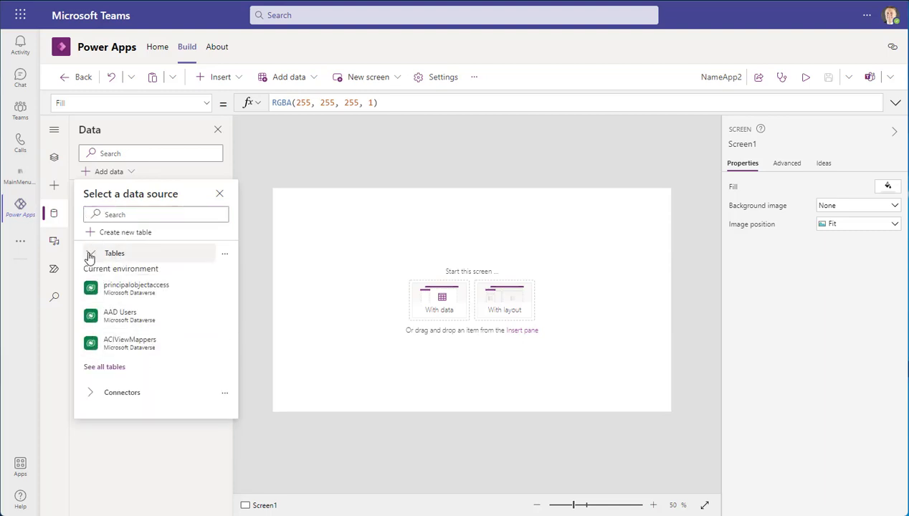
{"action": "left_click", "coordinate": [90, 255]}
{"action": "left_click", "coordinate": [93, 281]}
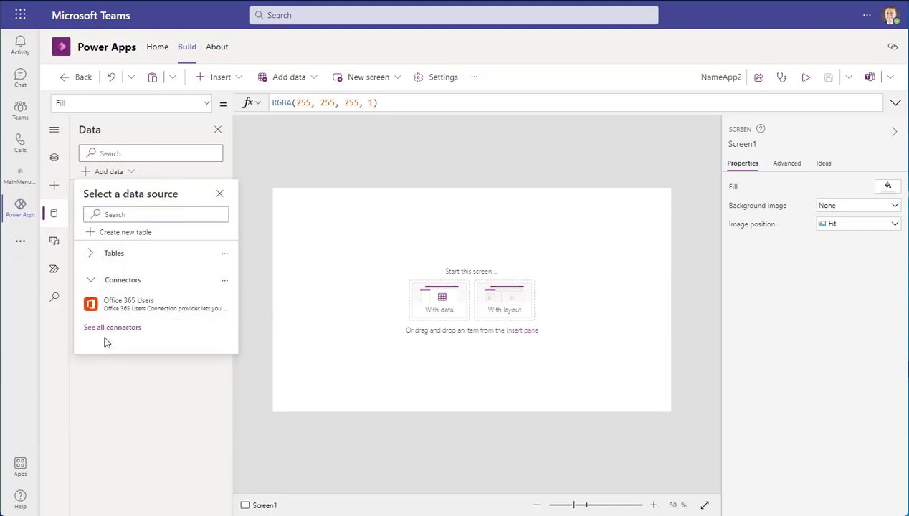
{"action": "left_click", "coordinate": [156, 323]}
{"action": "scroll", "coordinate": [158, 337], "scroll_direction": "down", "scroll_amount": 3}
{"action": "scroll", "coordinate": [158, 323], "scroll_direction": "up", "scroll_amount": 2}
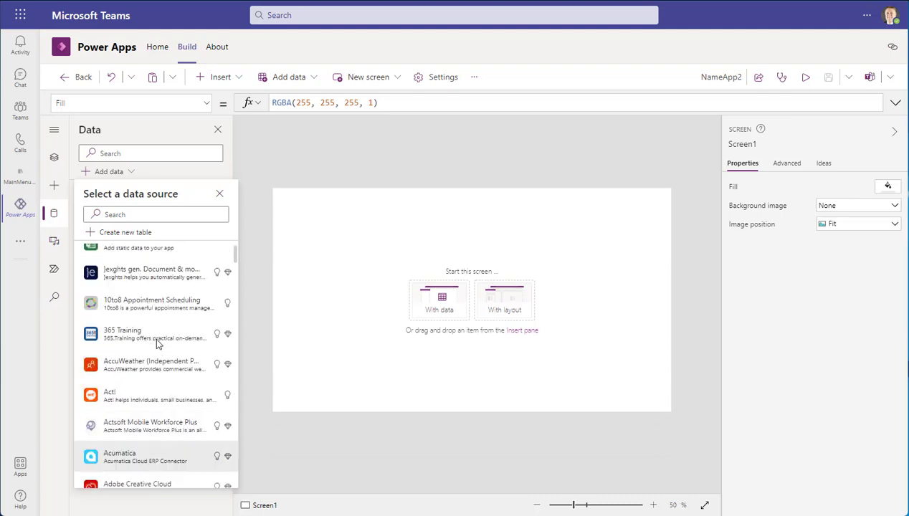
{"action": "scroll", "coordinate": [158, 337], "scroll_direction": "up", "scroll_amount": 1}
{"action": "left_click", "coordinate": [161, 173]}
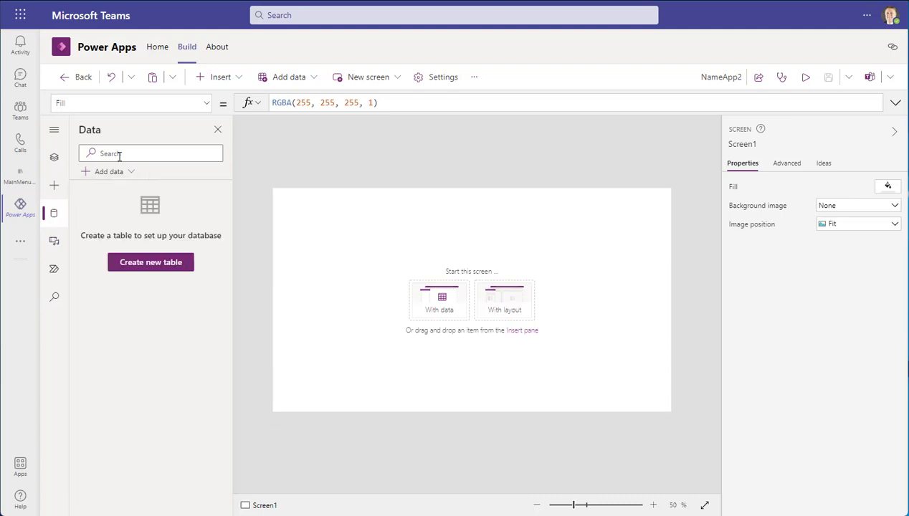
Step: Create a new table named NewAppData, keeping the same plural table name in the advanced settings
{"action": "left_click", "coordinate": [150, 262]}
{"action": "left_click", "coordinate": [421, 277]}
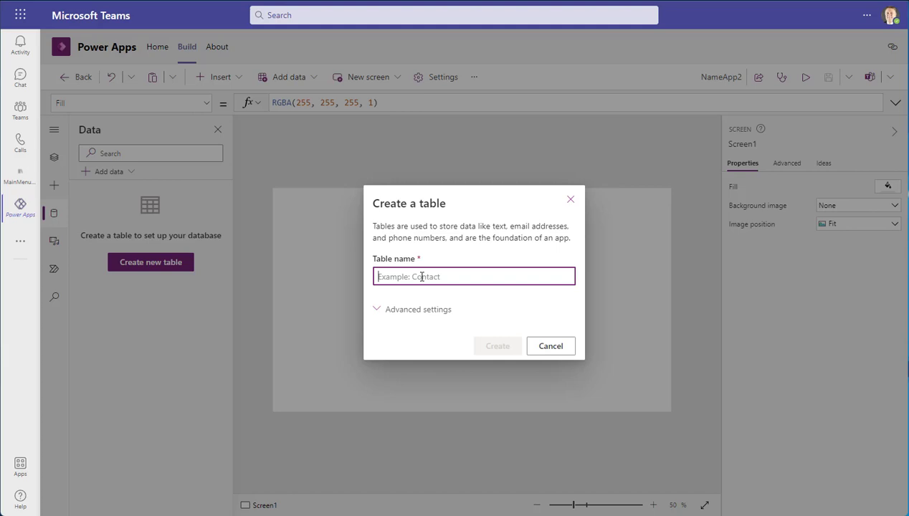
{"action": "type", "text": "NewAppData"}
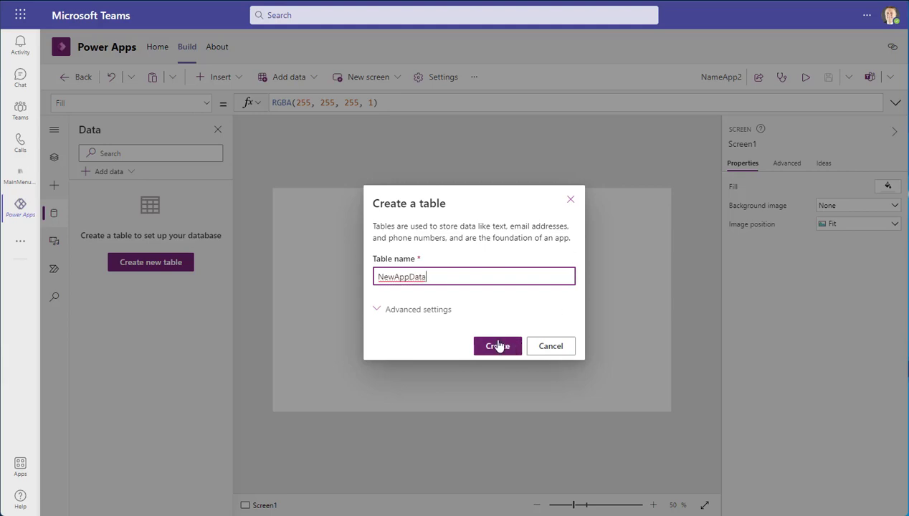
{"action": "left_click", "coordinate": [378, 309]}
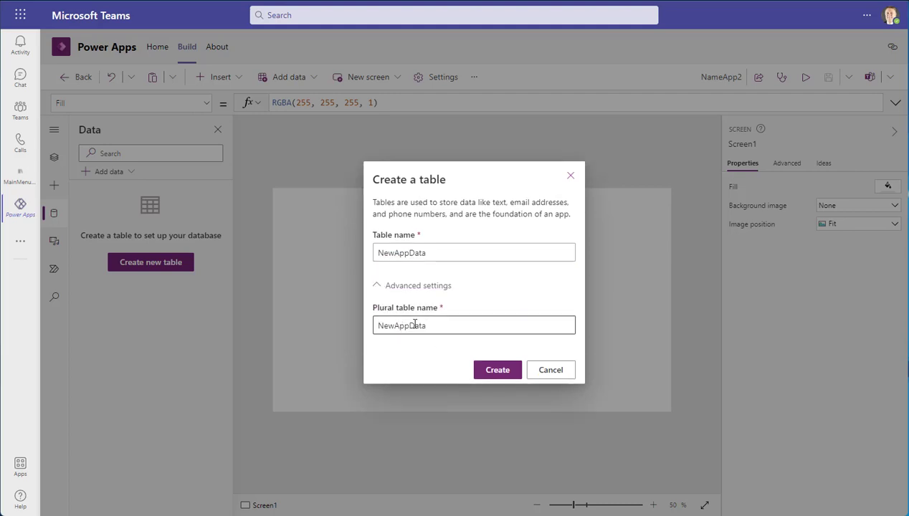
{"action": "left_click", "coordinate": [492, 372]}
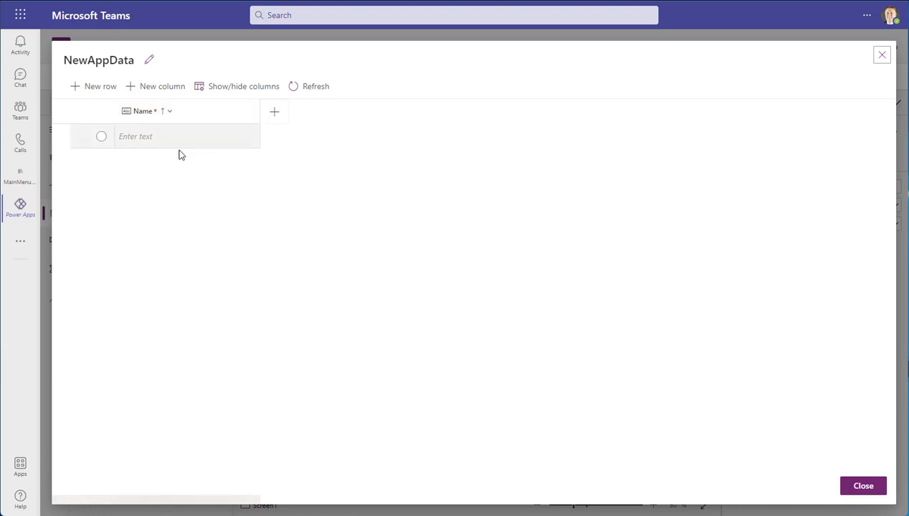
Step: Review the Name column's type and maximum length in its edit settings, and save the column
{"action": "left_click", "coordinate": [171, 114]}
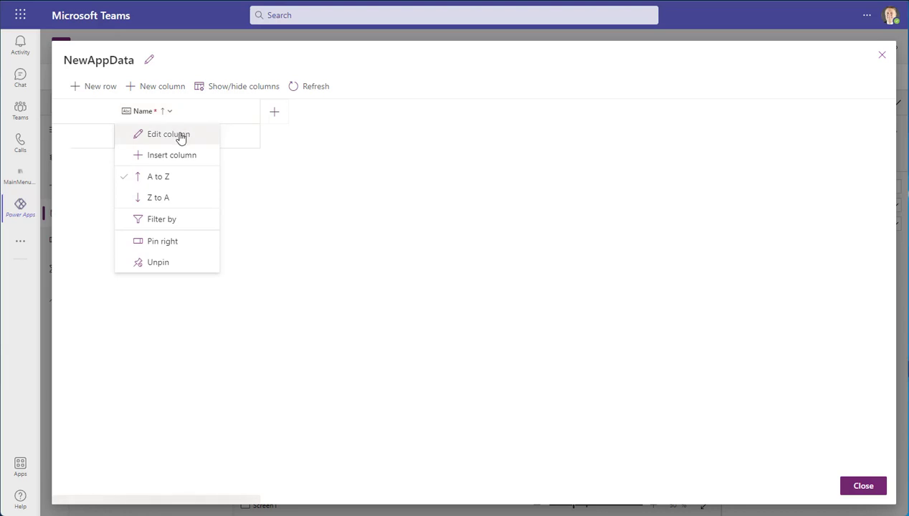
{"action": "left_click", "coordinate": [179, 136]}
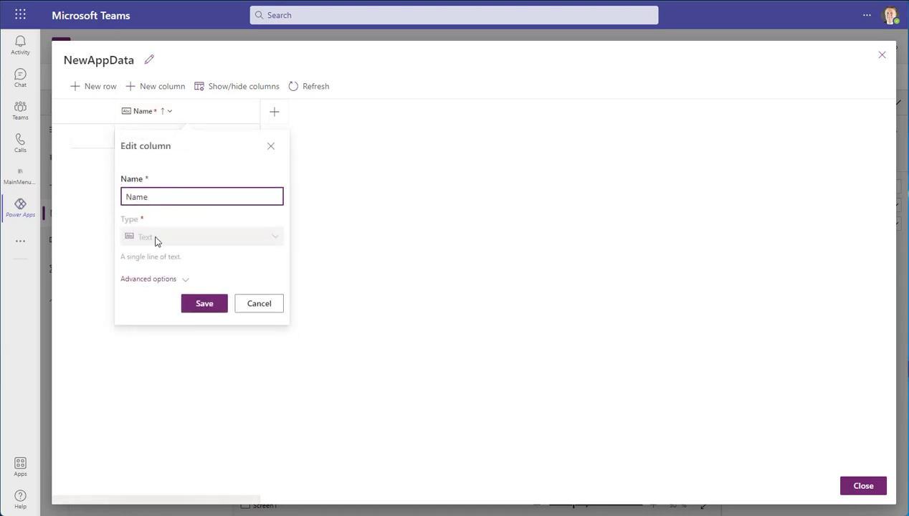
{"action": "left_click", "coordinate": [153, 281]}
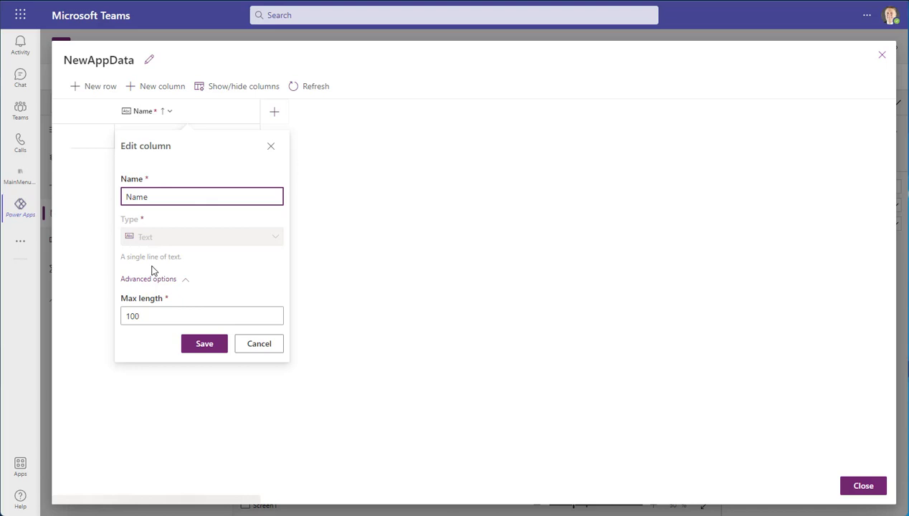
{"action": "left_click", "coordinate": [149, 316]}
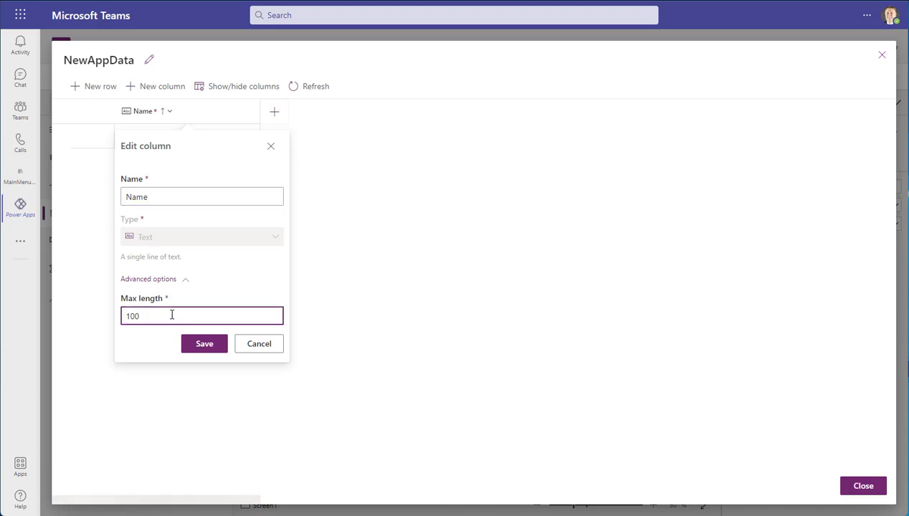
{"action": "left_click", "coordinate": [208, 346]}
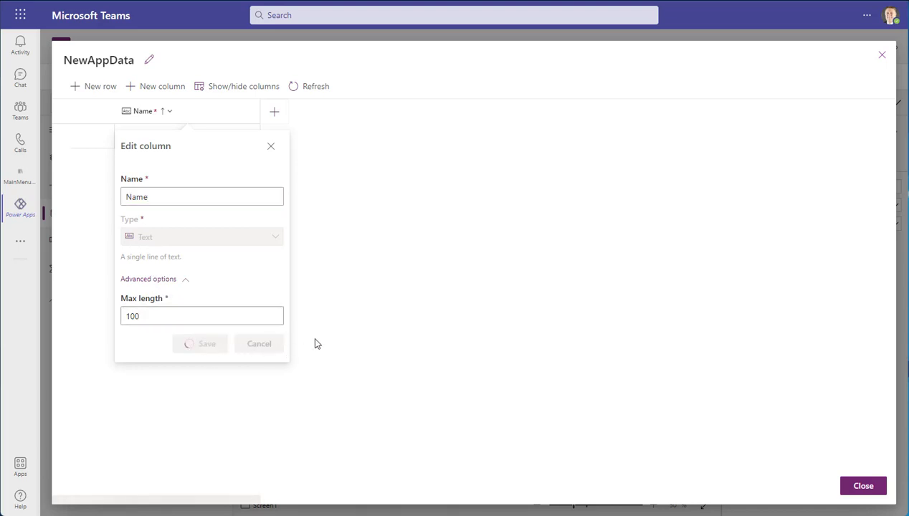
Step: Add a column named Number of type Number to the table, keeping the default minimum and maximum values in its advanced options
{"action": "left_click", "coordinate": [278, 117]}
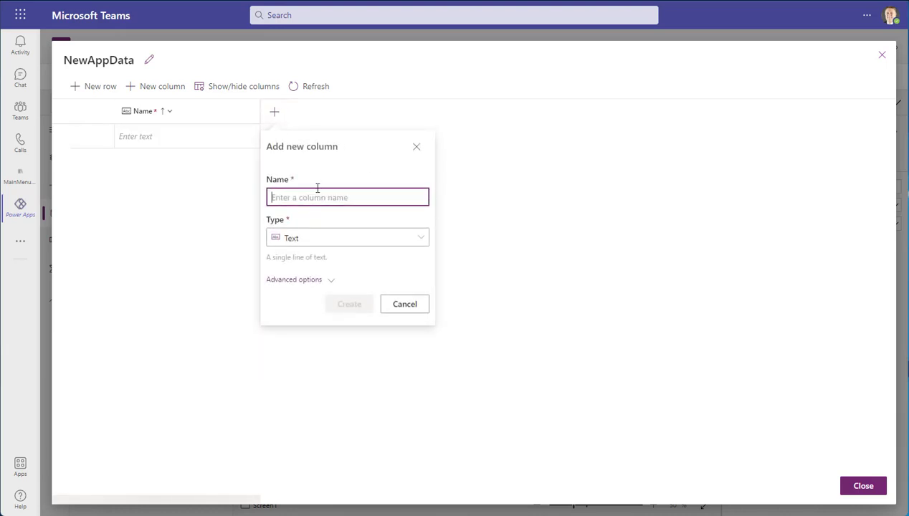
{"action": "type", "text": "Number"}
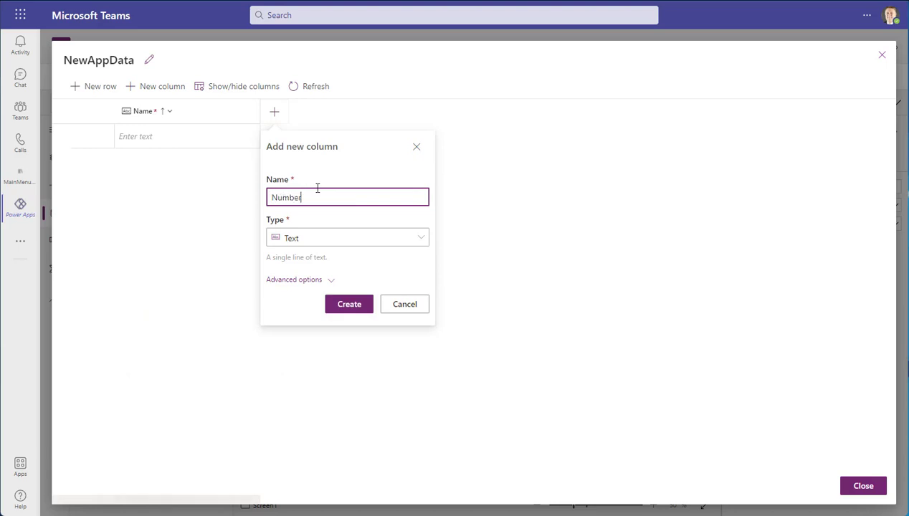
{"action": "left_click", "coordinate": [357, 242]}
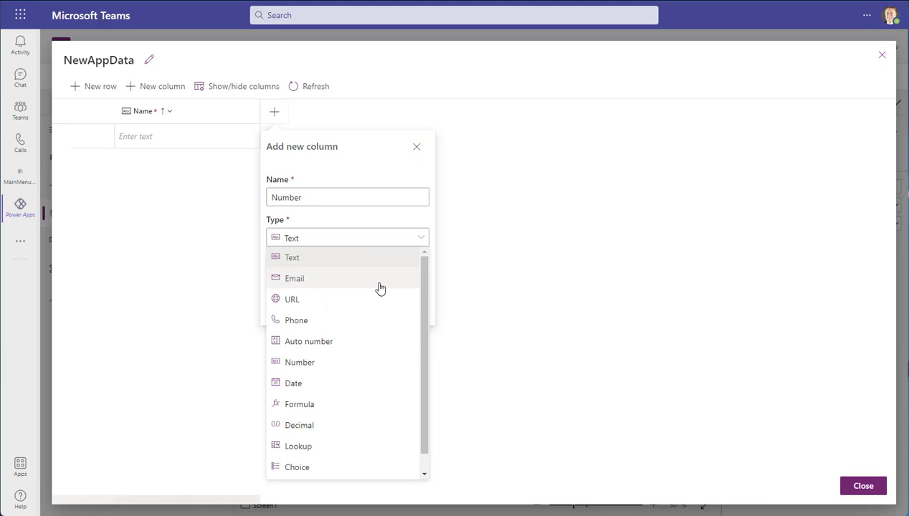
{"action": "scroll", "coordinate": [379, 288], "scroll_direction": "down", "scroll_amount": 1}
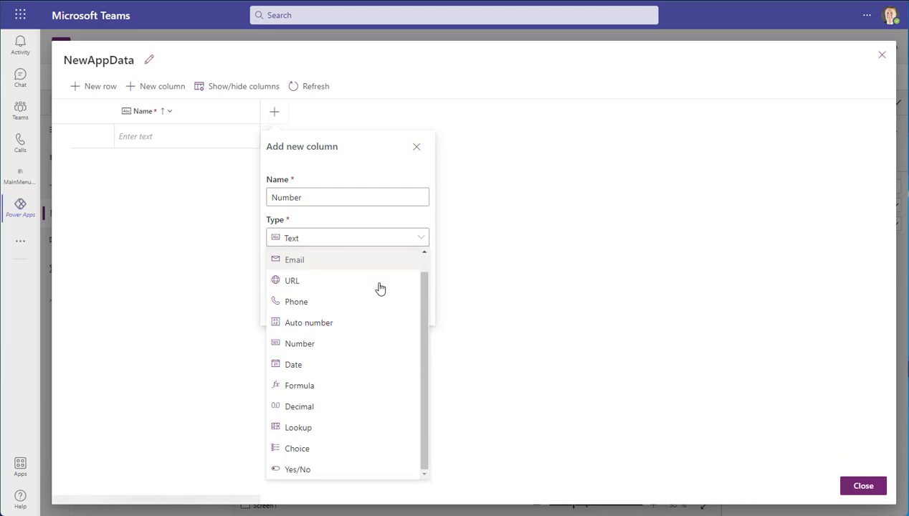
{"action": "scroll", "coordinate": [380, 288], "scroll_direction": "up", "scroll_amount": 1}
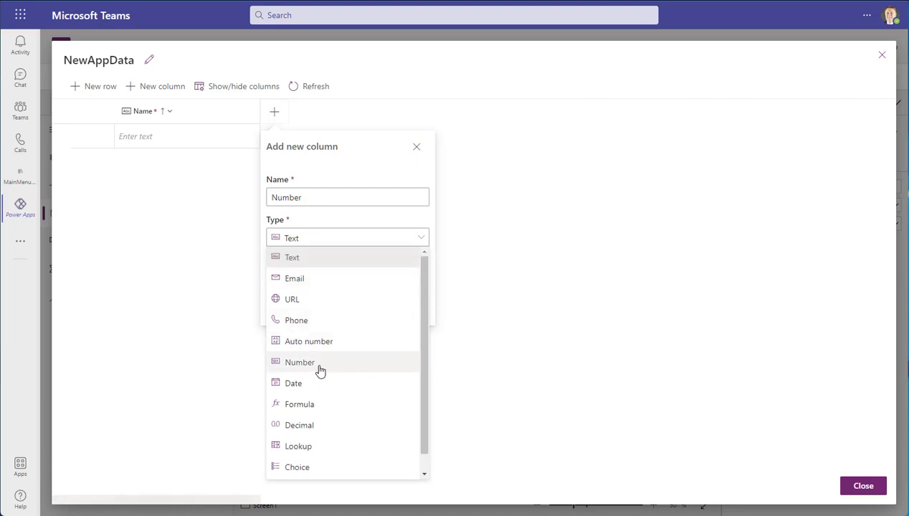
{"action": "scroll", "coordinate": [424, 371], "scroll_direction": "down", "scroll_amount": 1}
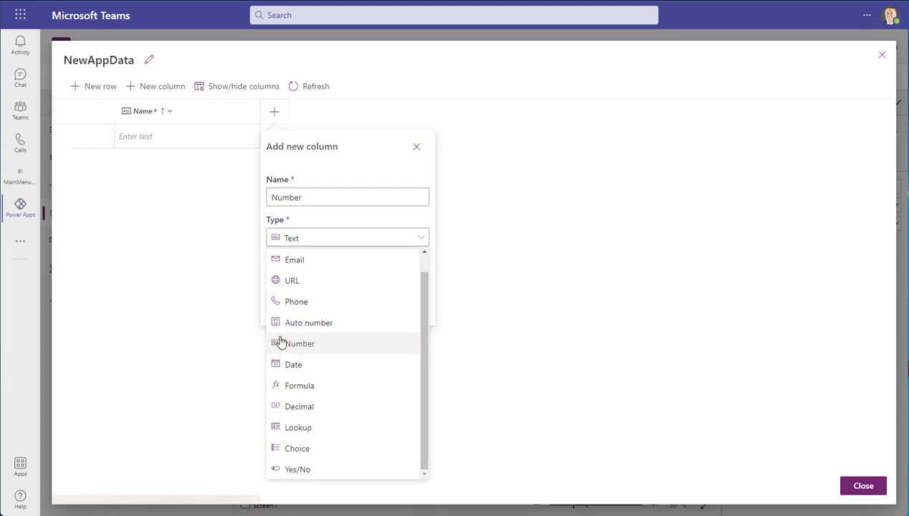
{"action": "left_click", "coordinate": [301, 344]}
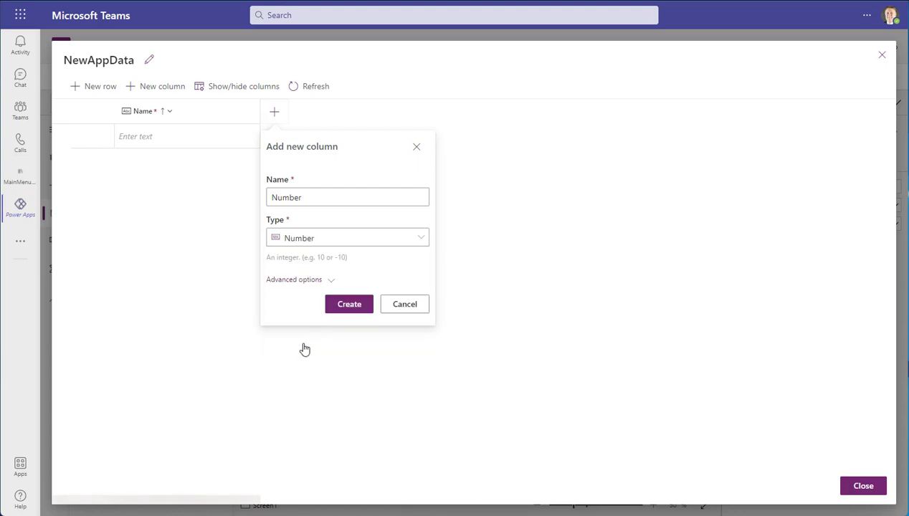
{"action": "left_click", "coordinate": [311, 281]}
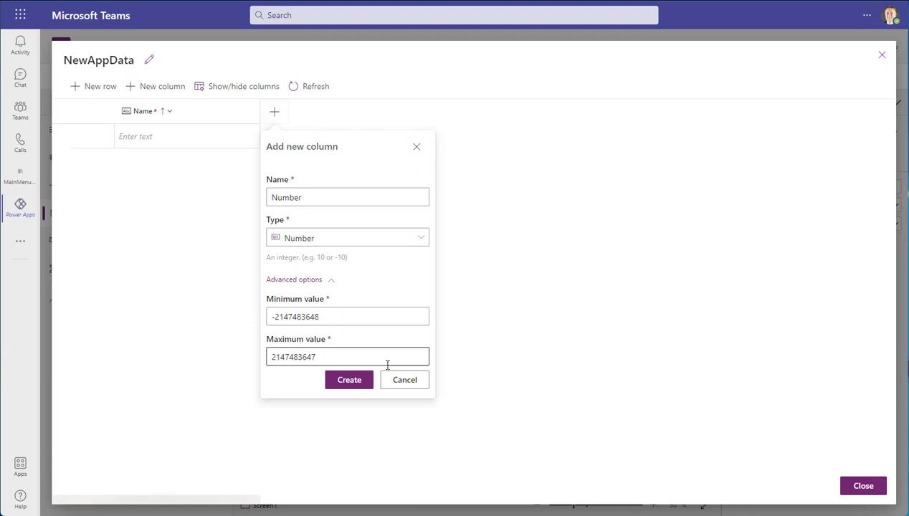
{"action": "left_click", "coordinate": [351, 382]}
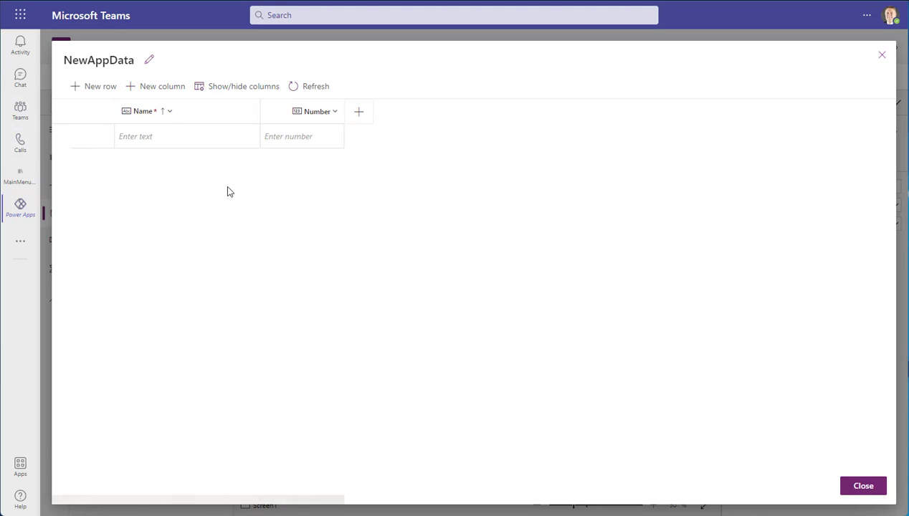
Step: Fill the table's first row with the person's full name and their number, and close the table editor
{"action": "left_click", "coordinate": [164, 139]}
{"action": "left_click", "coordinate": [146, 137]}
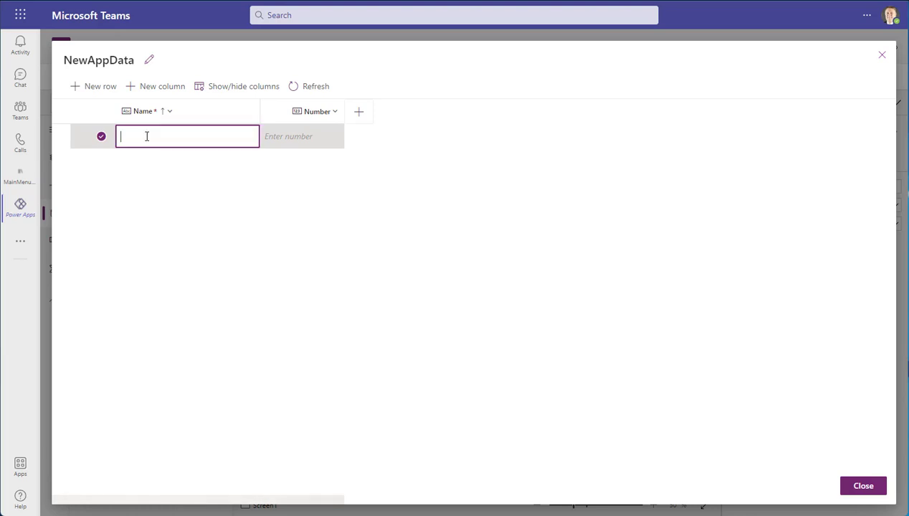
{"action": "type", "text": "Joe Snuffy"}
{"action": "key", "text": "Tab"}
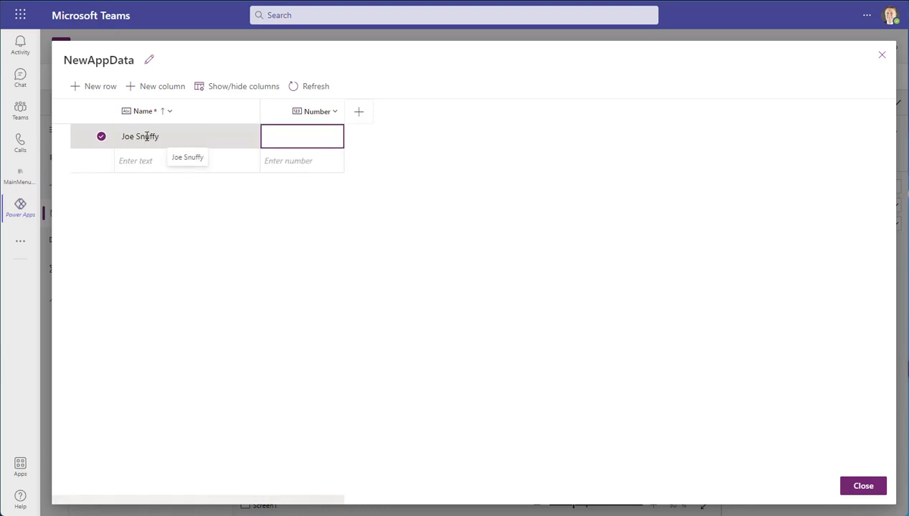
{"action": "type", "text": "8675"}
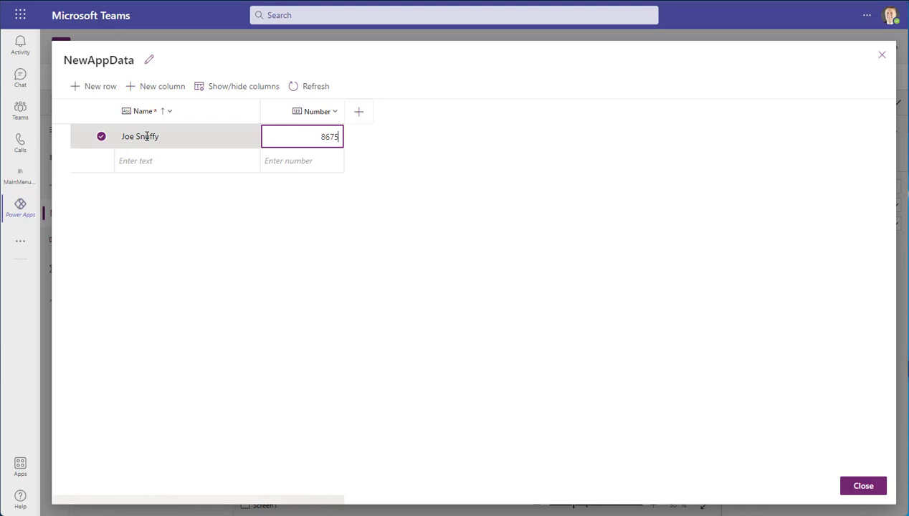
{"action": "type", "text": "309"}
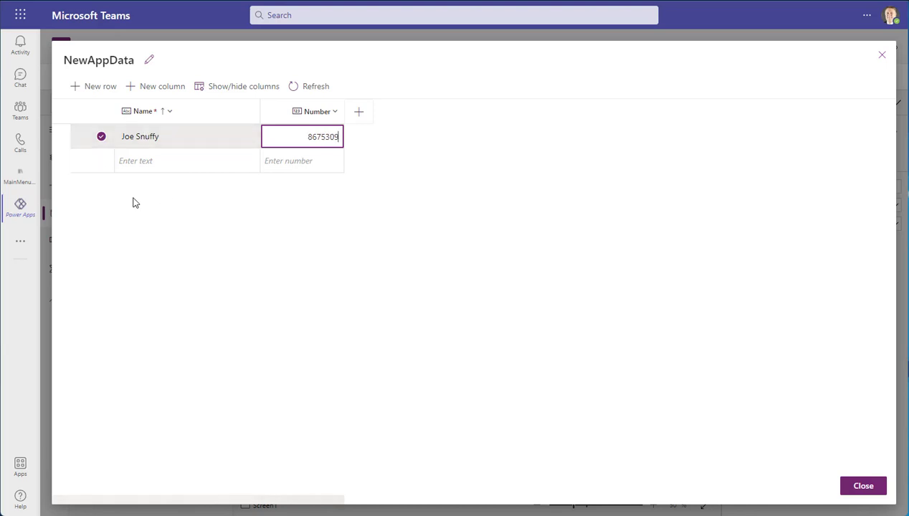
{"action": "left_click", "coordinate": [433, 185]}
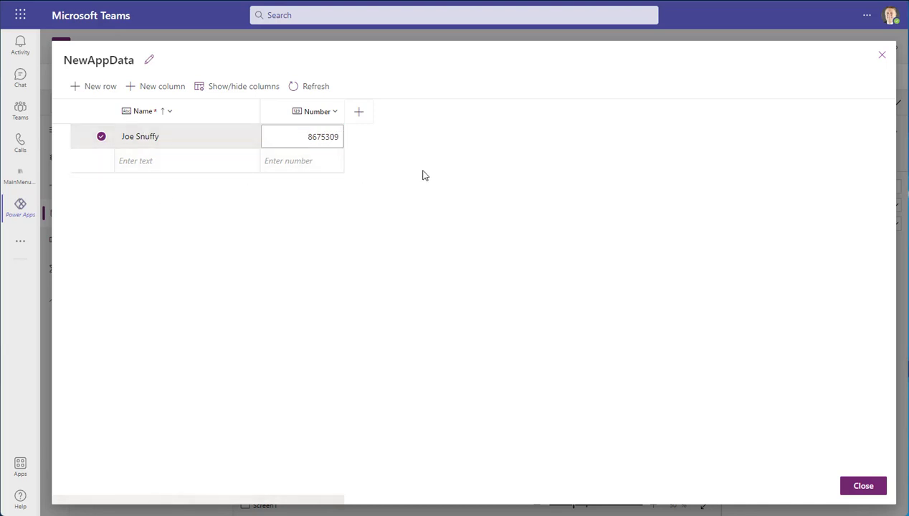
{"action": "left_click", "coordinate": [862, 486]}
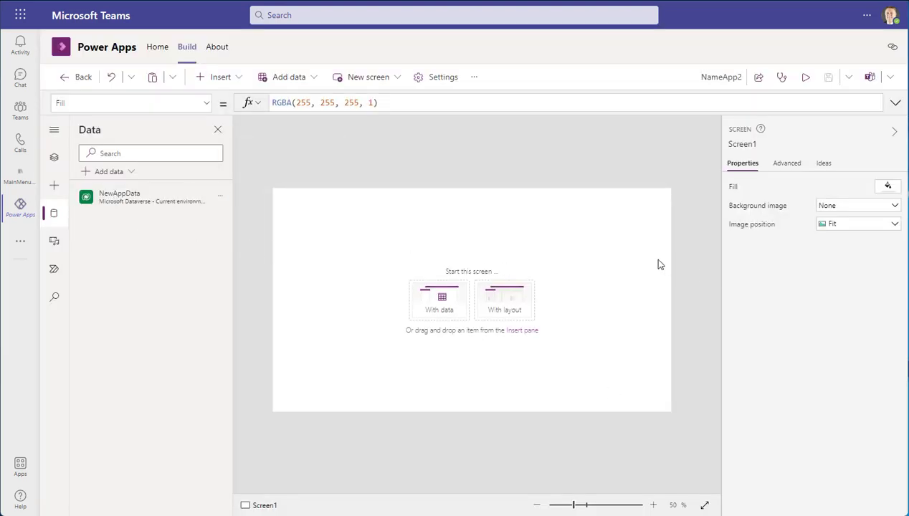
Step: Insert a horizontal gallery on Screen1 and connect it to the NewAppData table
{"action": "left_click", "coordinate": [221, 77]}
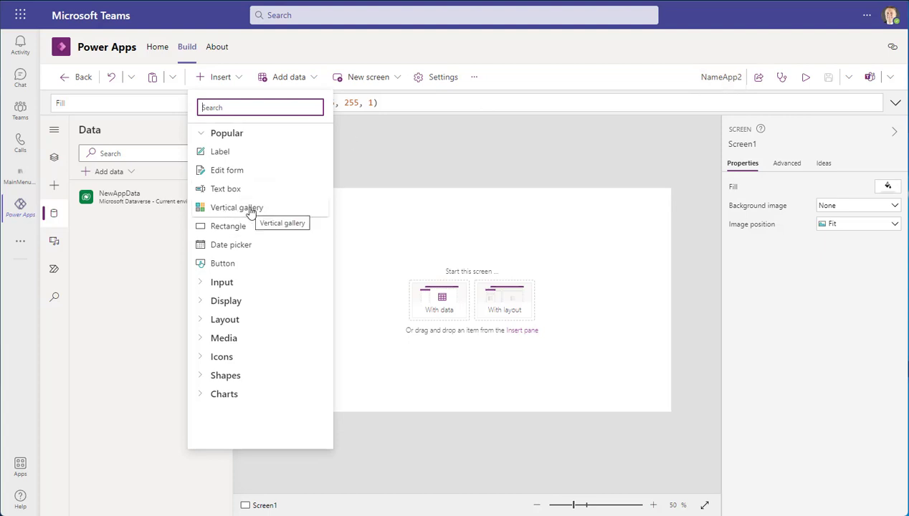
{"action": "left_click", "coordinate": [201, 302]}
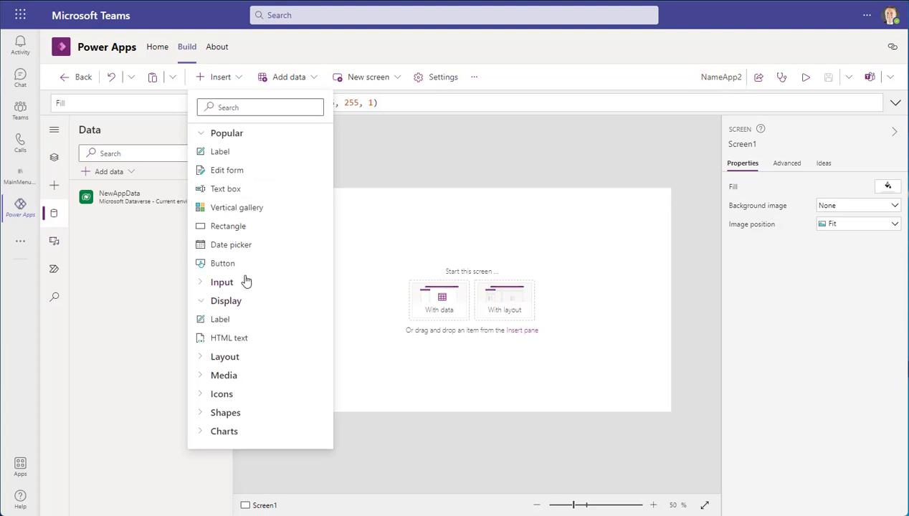
{"action": "left_click", "coordinate": [201, 283]}
{"action": "scroll", "coordinate": [276, 351], "scroll_direction": "down", "scroll_amount": 5}
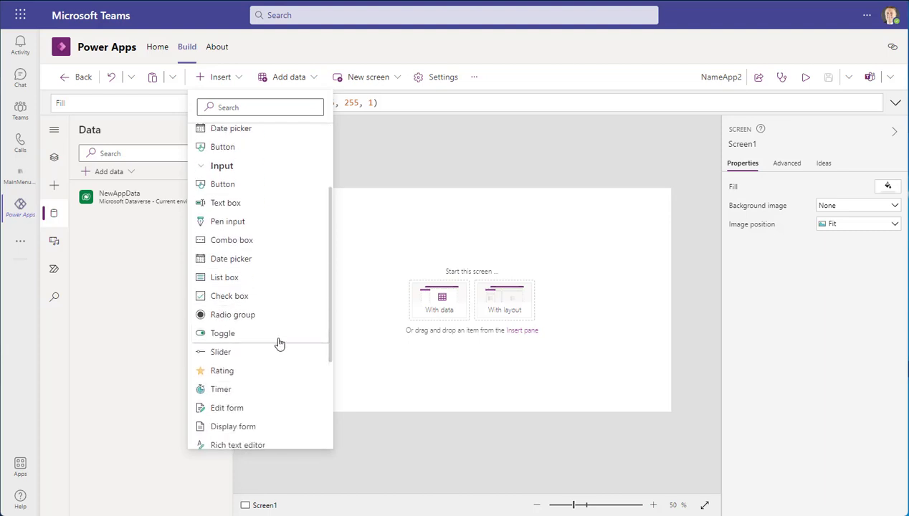
{"action": "scroll", "coordinate": [283, 351], "scroll_direction": "down", "scroll_amount": 3}
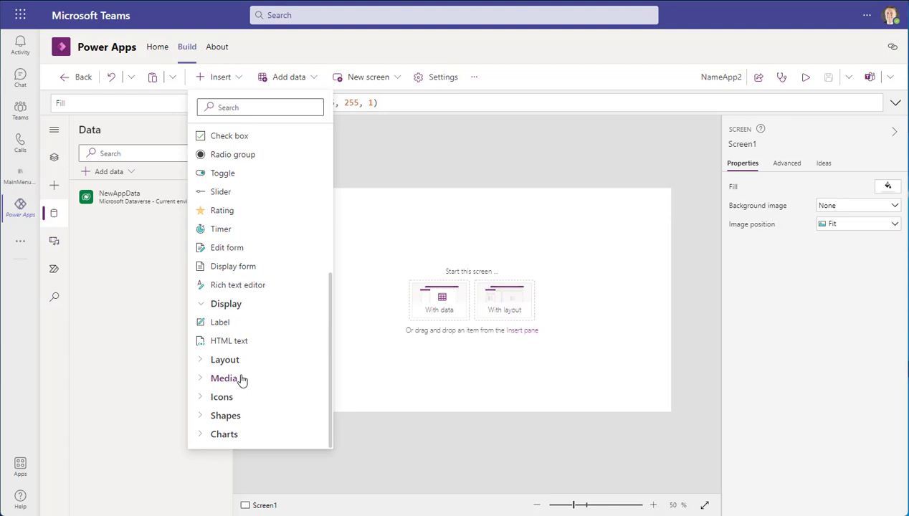
{"action": "left_click", "coordinate": [202, 360]}
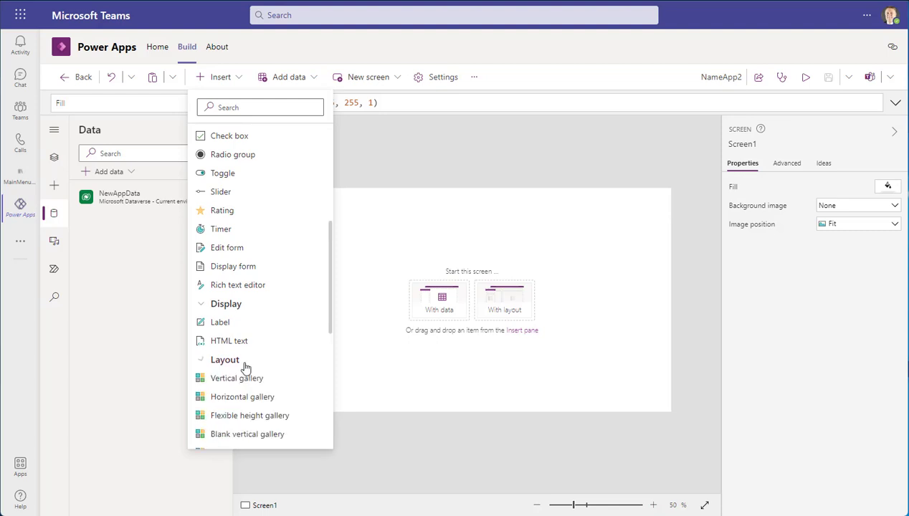
{"action": "scroll", "coordinate": [262, 344], "scroll_direction": "down", "scroll_amount": 1}
{"action": "scroll", "coordinate": [263, 343], "scroll_direction": "down", "scroll_amount": 3}
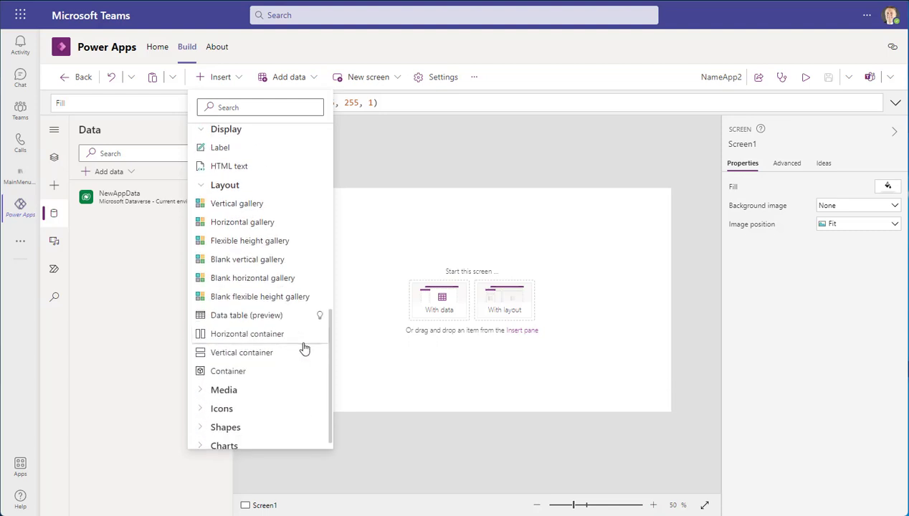
{"action": "left_click", "coordinate": [267, 231]}
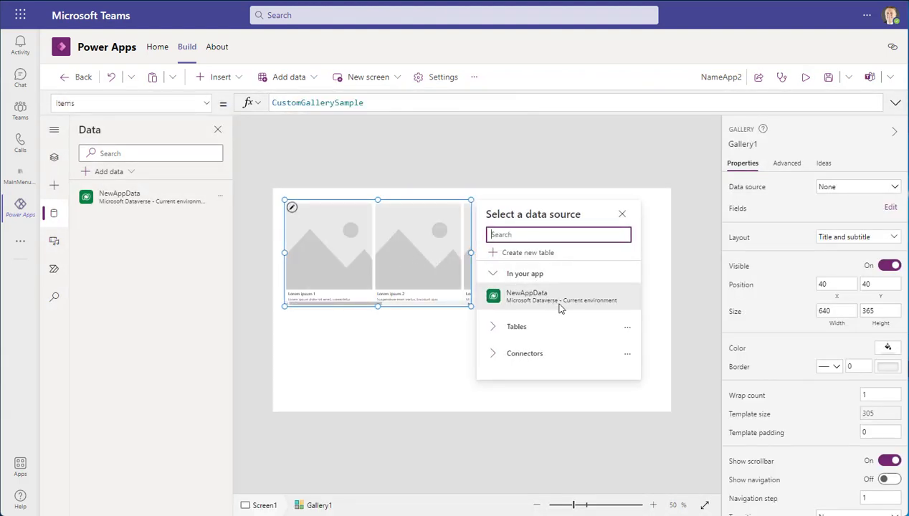
{"action": "left_click", "coordinate": [538, 301]}
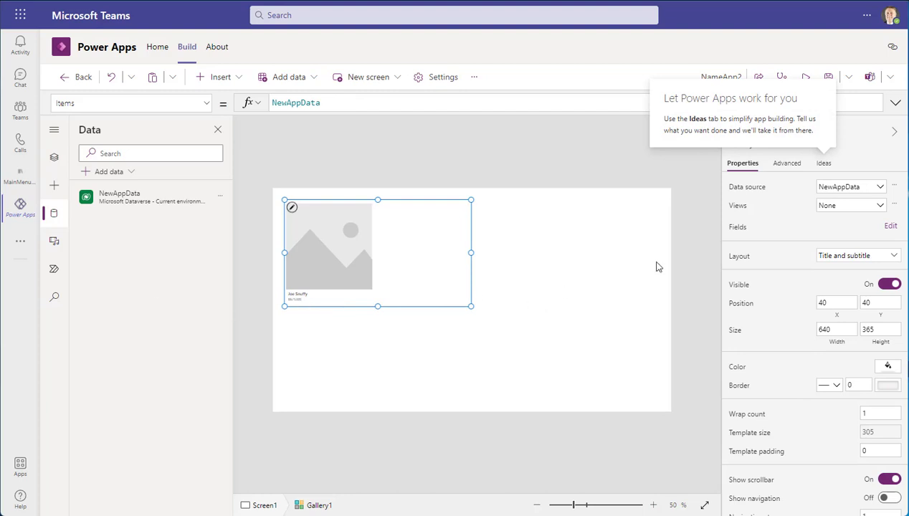
Step: Change the gallery's layout to Blank and widen the gallery to a width of 1030
{"action": "left_click", "coordinate": [857, 257]}
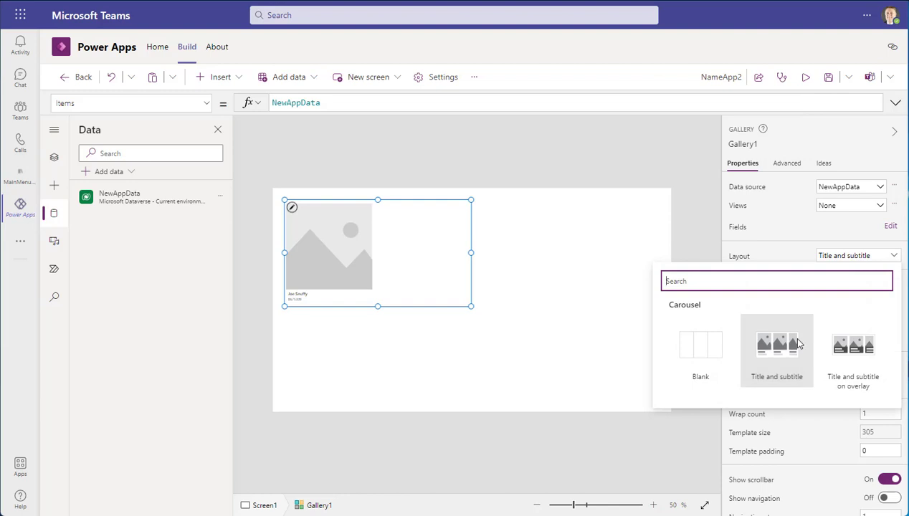
{"action": "left_click", "coordinate": [696, 351]}
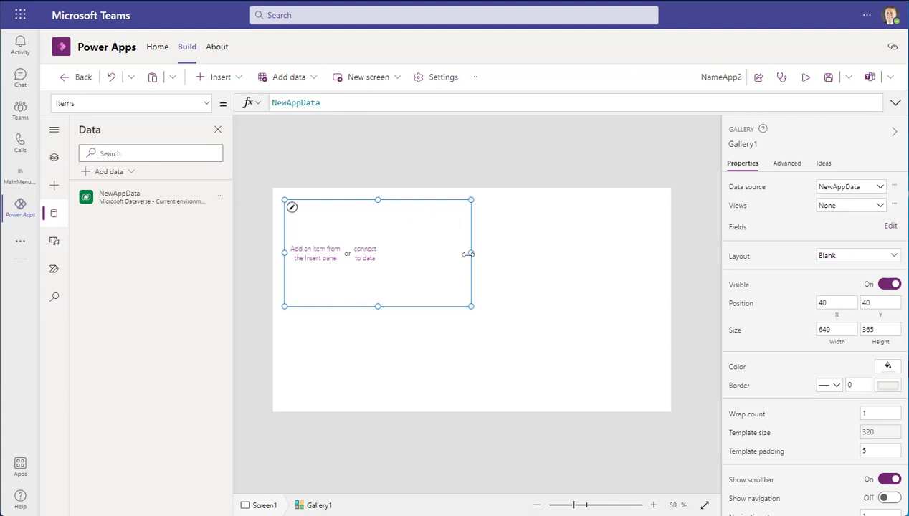
{"action": "left_click_drag", "start_coordinate": [471, 254], "coordinate": [585, 254]}
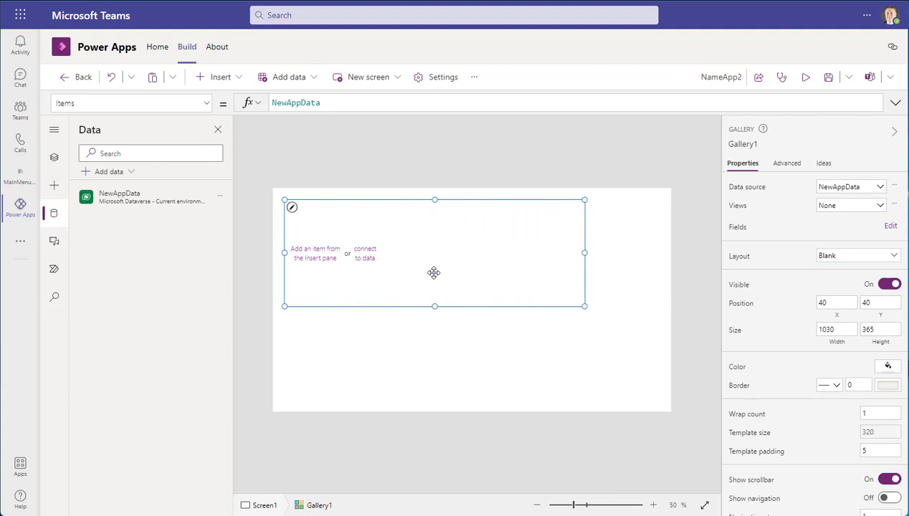
Step: Insert a text box from the input controls into the gallery's item template
{"action": "left_click", "coordinate": [318, 254]}
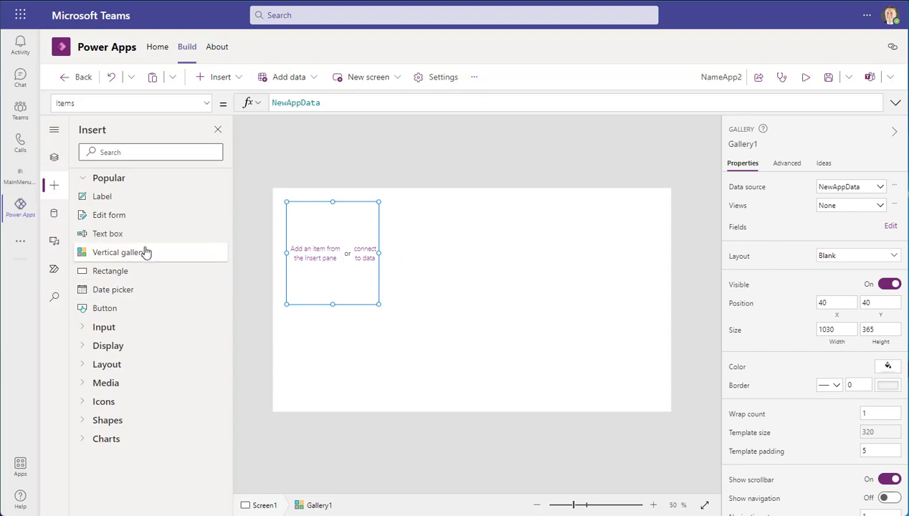
{"action": "left_click", "coordinate": [84, 328]}
{"action": "scroll", "coordinate": [156, 358], "scroll_direction": "down", "scroll_amount": 3}
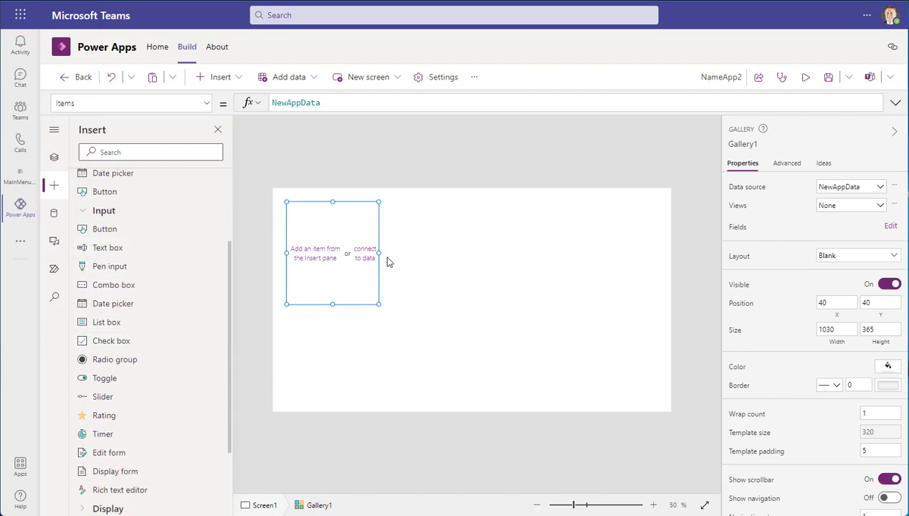
{"action": "left_click", "coordinate": [123, 250]}
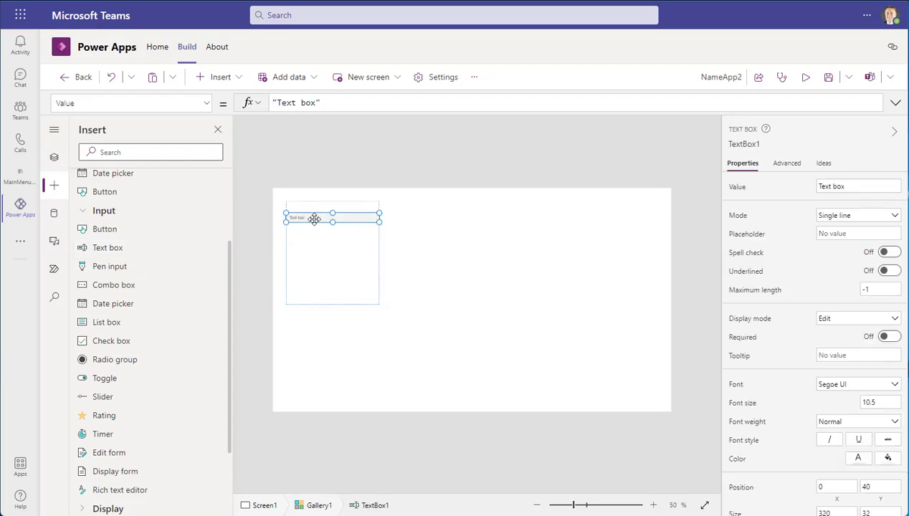
Step: Set the Value property of the gallery's text box to the formula ThisItem.Name
{"action": "left_click", "coordinate": [864, 187]}
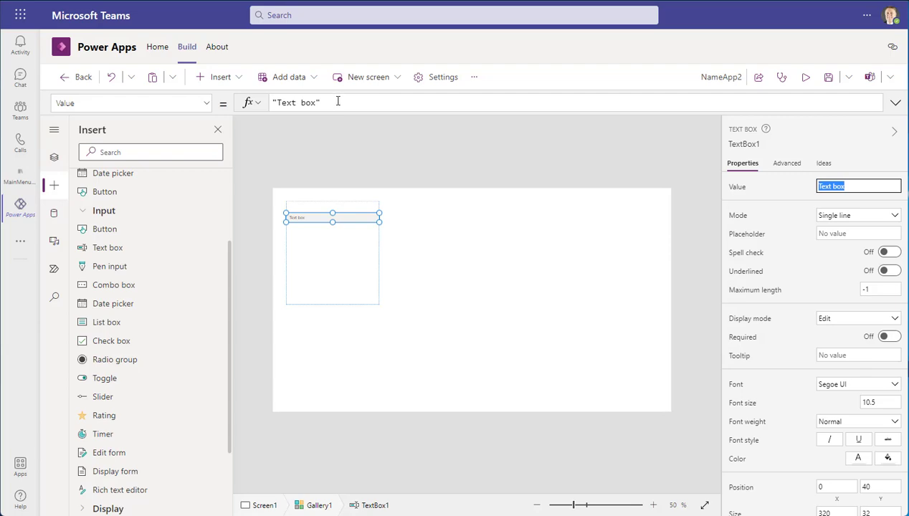
{"action": "left_click", "coordinate": [205, 103]}
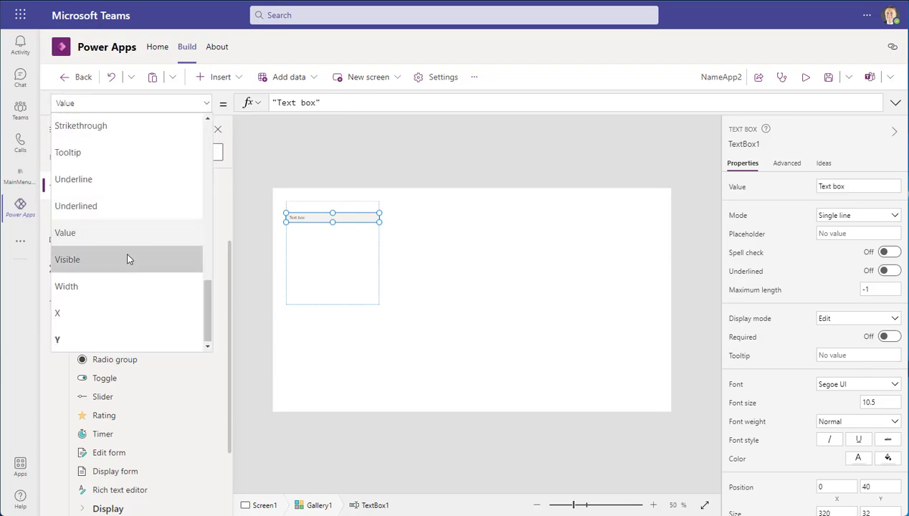
{"action": "scroll", "coordinate": [122, 236], "scroll_direction": "up", "scroll_amount": 1}
{"action": "scroll", "coordinate": [119, 227], "scroll_direction": "up", "scroll_amount": 5}
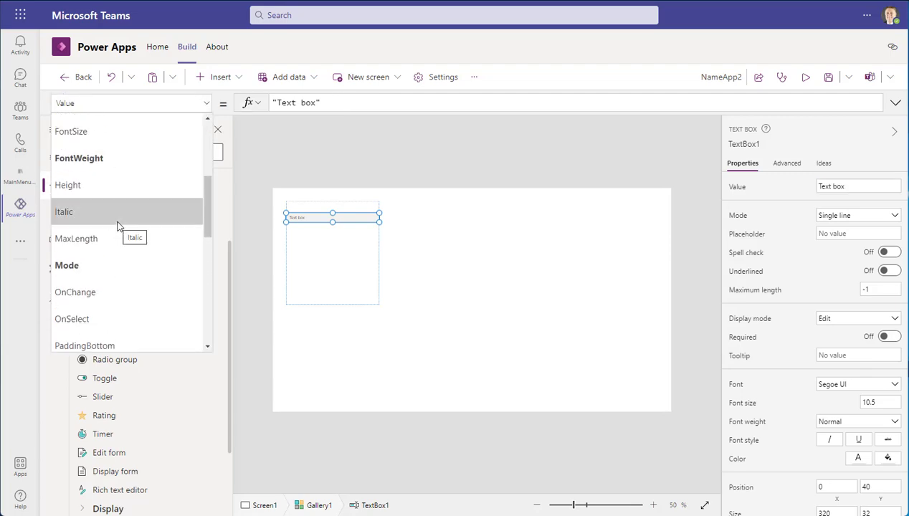
{"action": "scroll", "coordinate": [150, 255], "scroll_direction": "down", "scroll_amount": 4}
{"action": "scroll", "coordinate": [149, 255], "scroll_direction": "down", "scroll_amount": 1}
{"action": "left_click", "coordinate": [342, 98]}
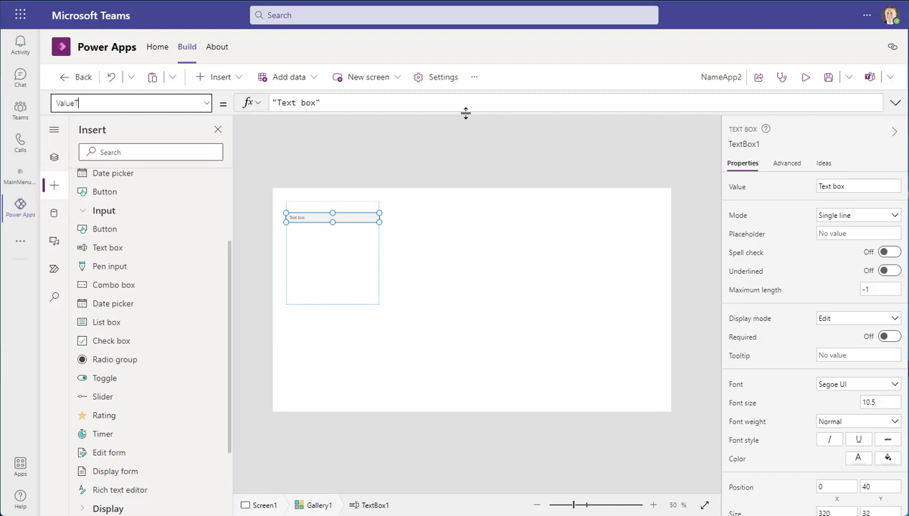
{"action": "triple_click", "coordinate": [334, 105]}
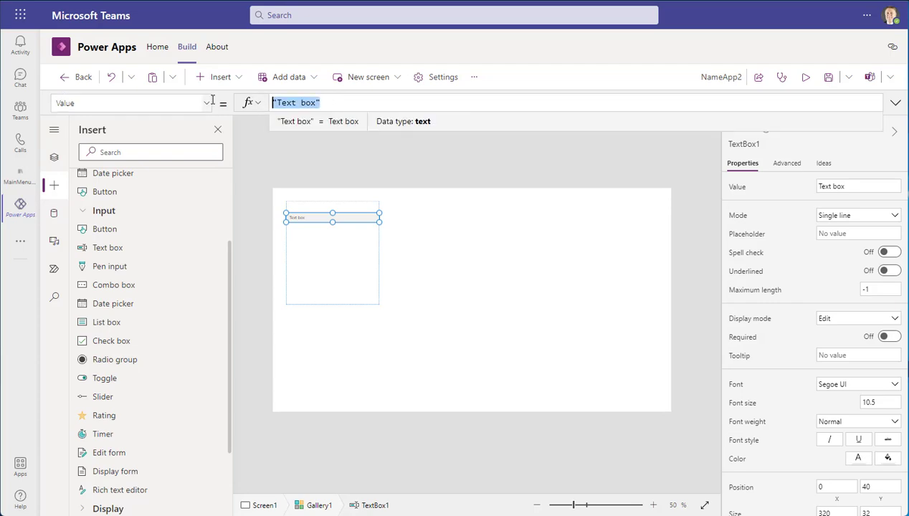
{"action": "type", "text": "This"}
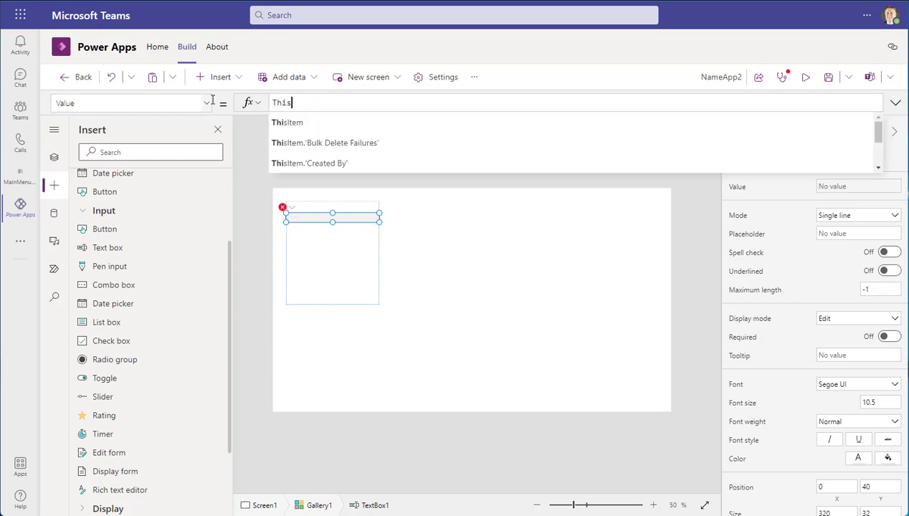
{"action": "key", "text": "Tab"}
{"action": "type", "text": "."}
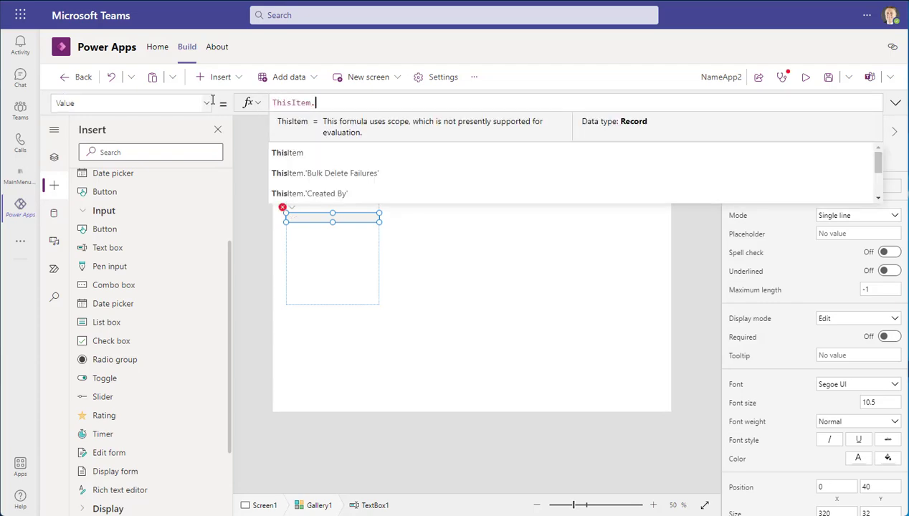
{"action": "key", "text": "Tab"}
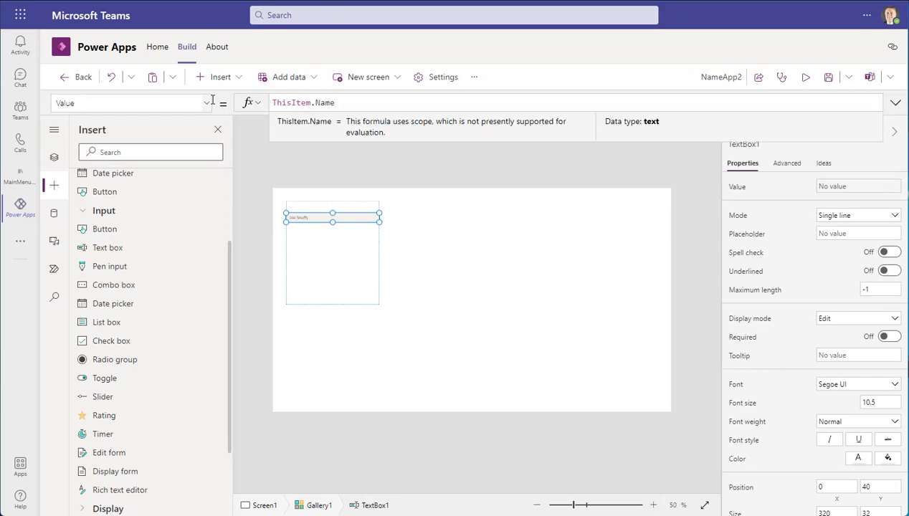
{"action": "left_click", "coordinate": [450, 219]}
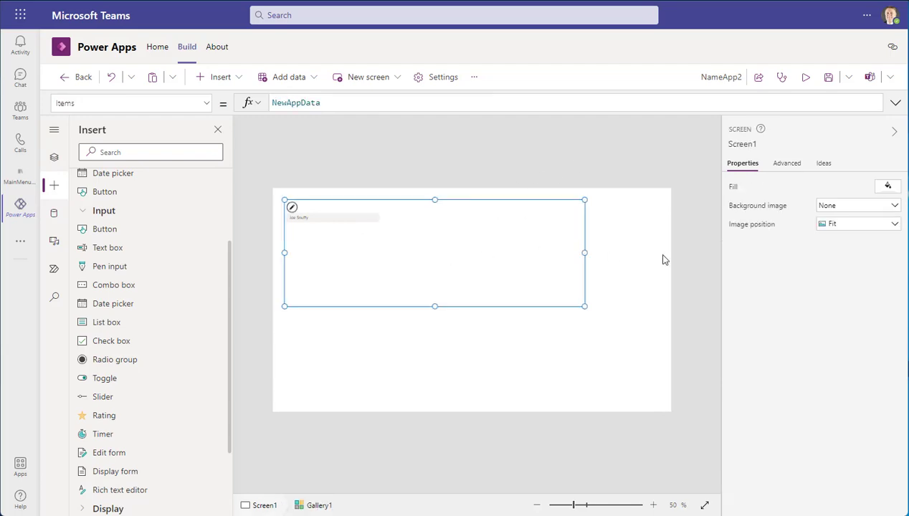
Step: Preview the app to check the name text box in the gallery, and close the preview
{"action": "left_click", "coordinate": [806, 79]}
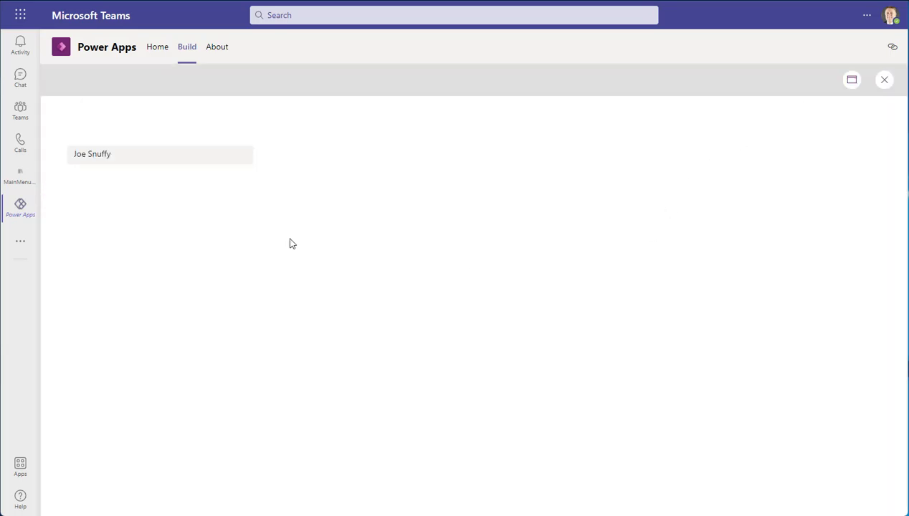
{"action": "left_click", "coordinate": [115, 154]}
{"action": "left_click", "coordinate": [884, 90]}
{"action": "left_click", "coordinate": [571, 334]}
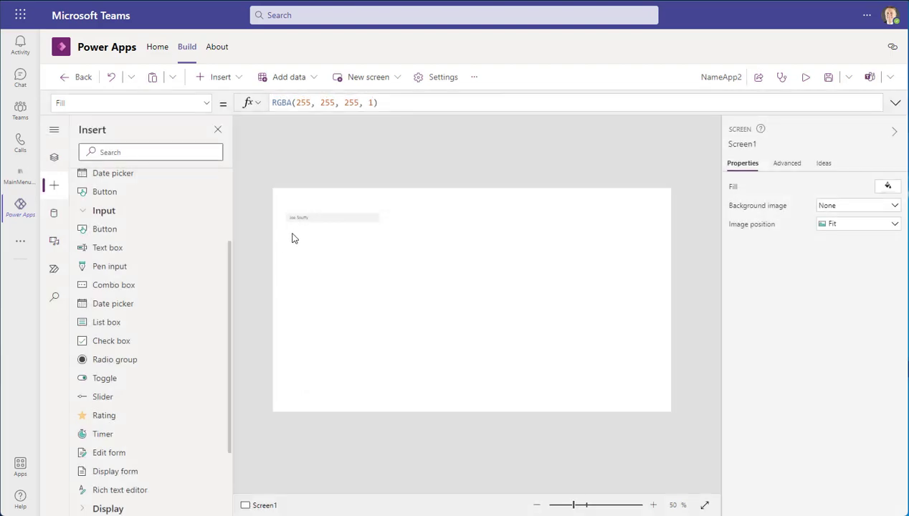
{"action": "left_click", "coordinate": [329, 222]}
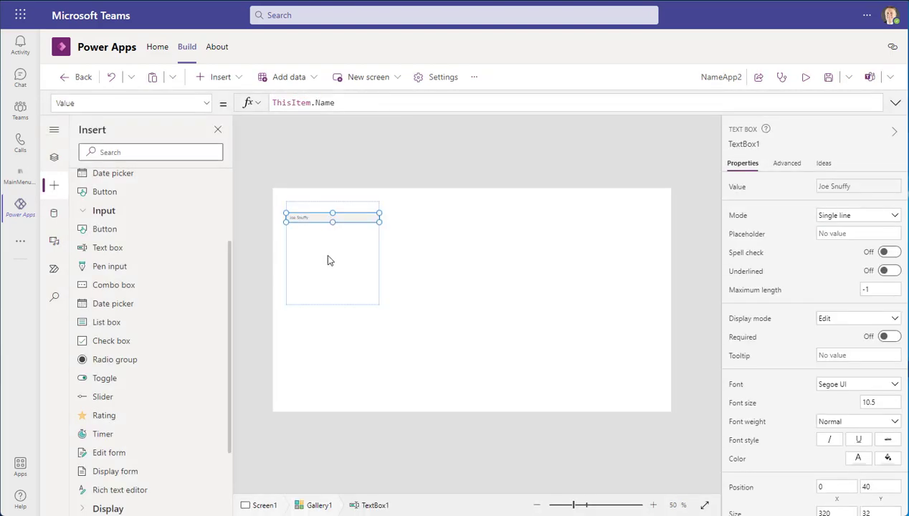
{"action": "left_click", "coordinate": [309, 240]}
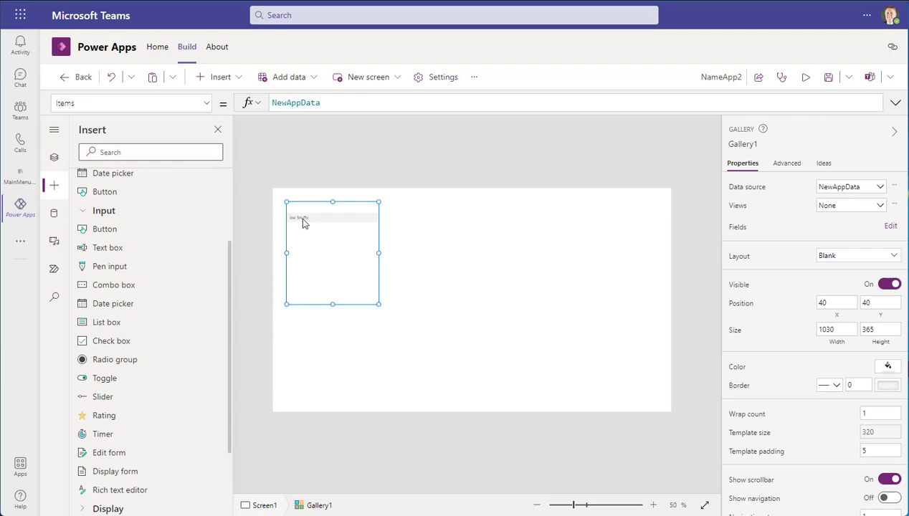
{"action": "left_click", "coordinate": [313, 216]}
{"action": "left_click", "coordinate": [440, 233]}
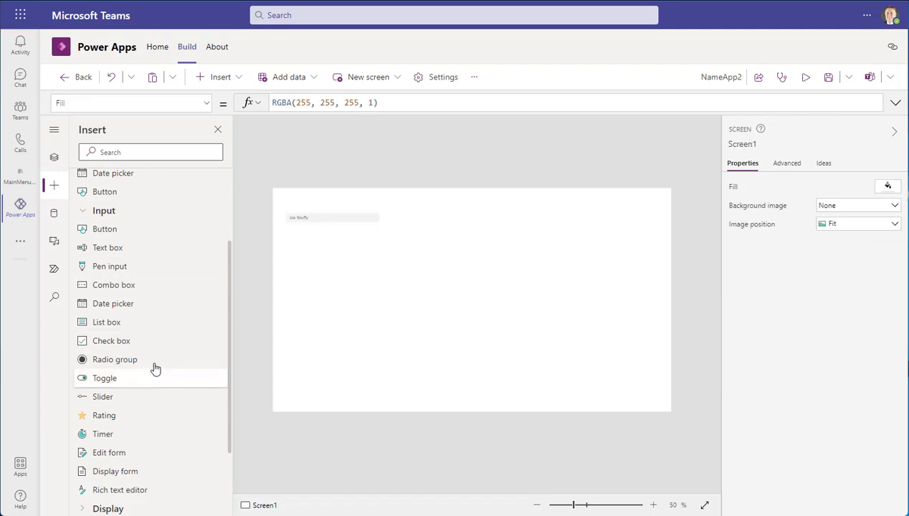
Step: Insert a second text box into Gallery1 and place it just below the name text box, at Y position 84
{"action": "left_click", "coordinate": [68, 163]}
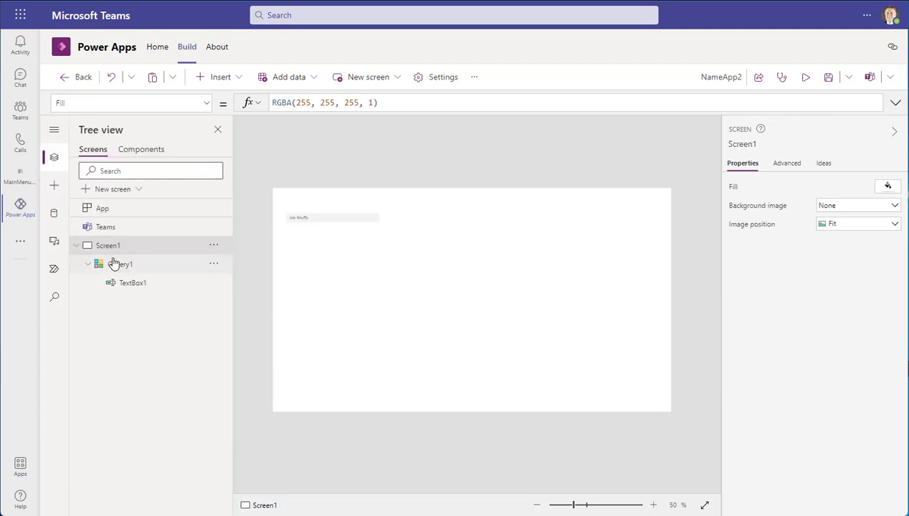
{"action": "left_click", "coordinate": [113, 263]}
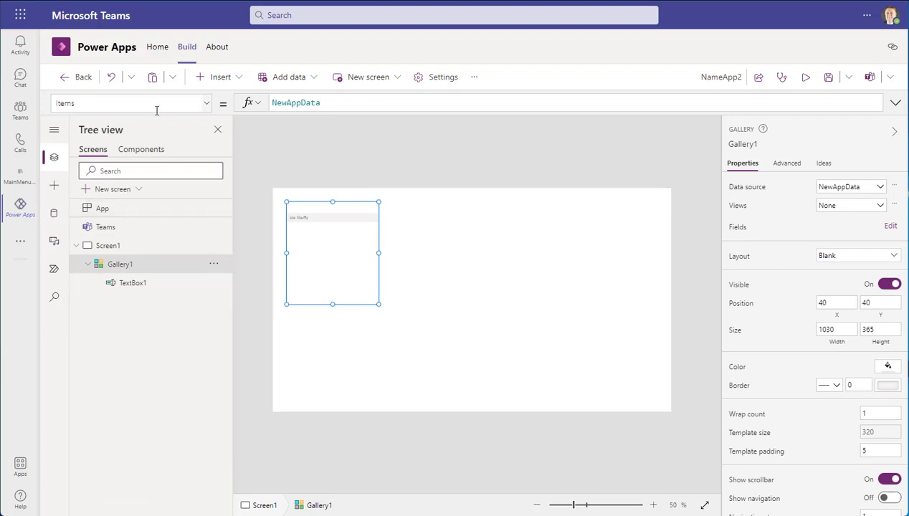
{"action": "left_click", "coordinate": [219, 80]}
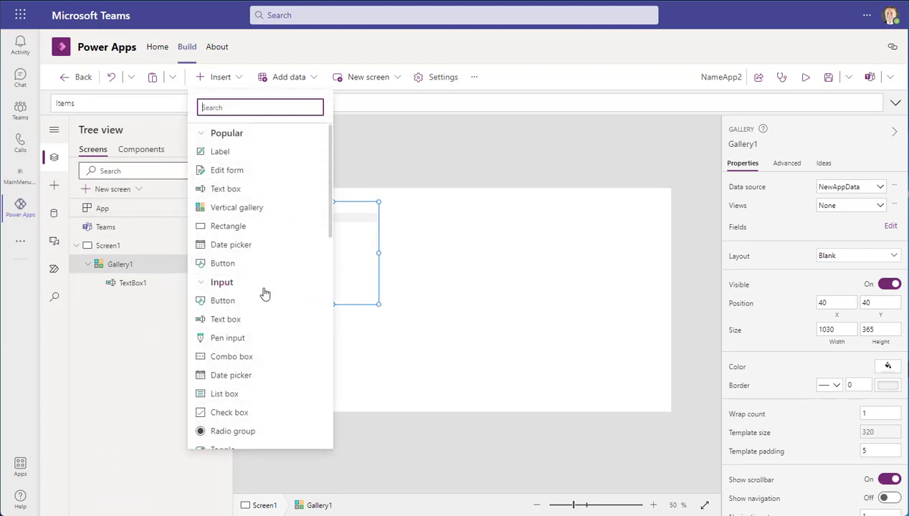
{"action": "scroll", "coordinate": [262, 318], "scroll_direction": "down", "scroll_amount": 3}
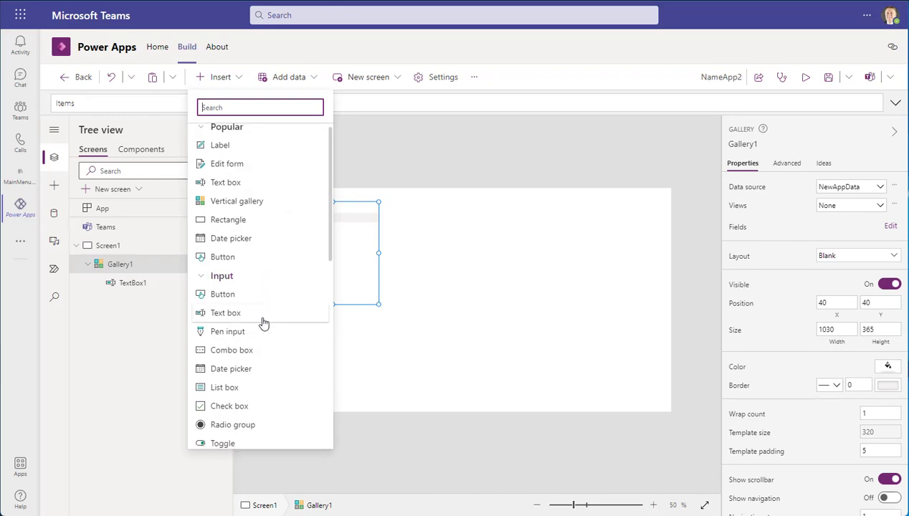
{"action": "scroll", "coordinate": [275, 369], "scroll_direction": "down", "scroll_amount": 3}
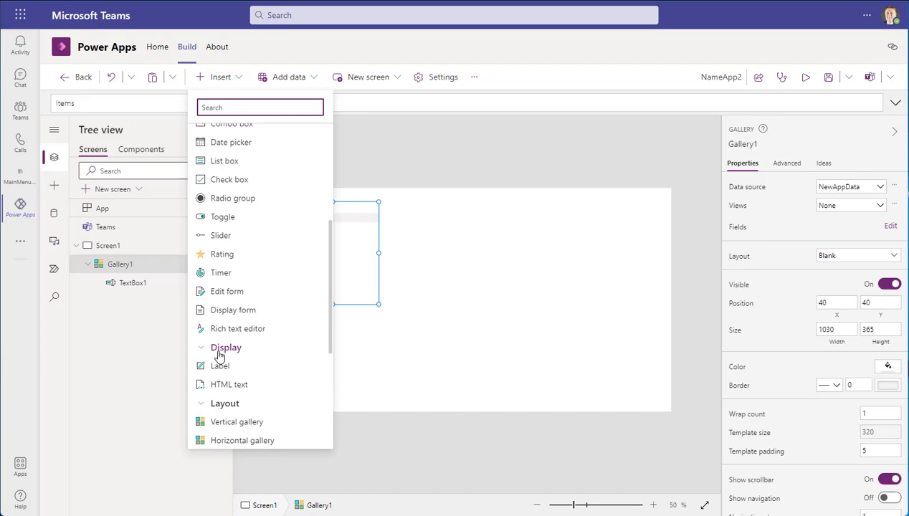
{"action": "scroll", "coordinate": [258, 328], "scroll_direction": "up", "scroll_amount": 5}
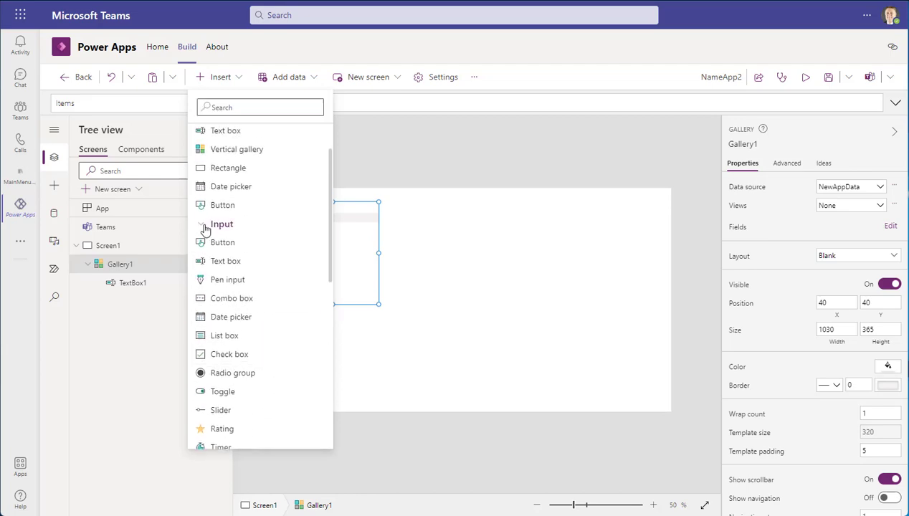
{"action": "left_click", "coordinate": [209, 226]}
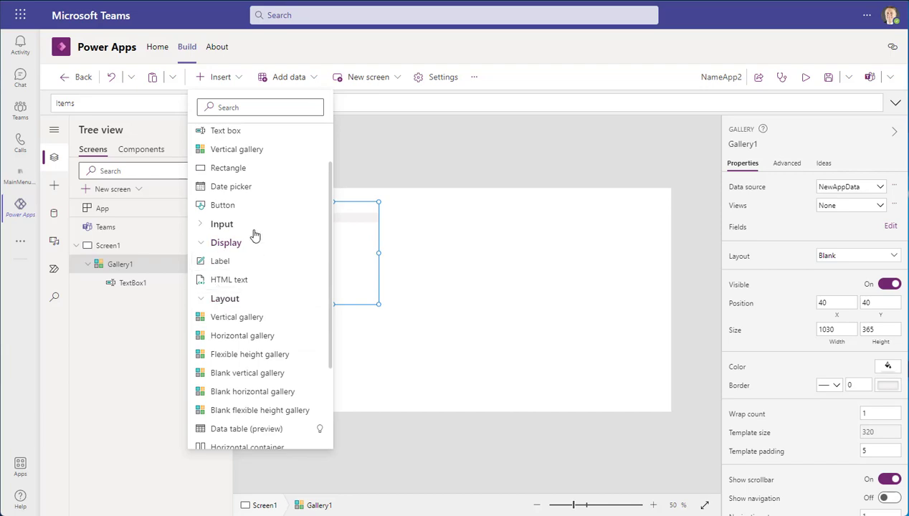
{"action": "scroll", "coordinate": [252, 233], "scroll_direction": "up", "scroll_amount": 2}
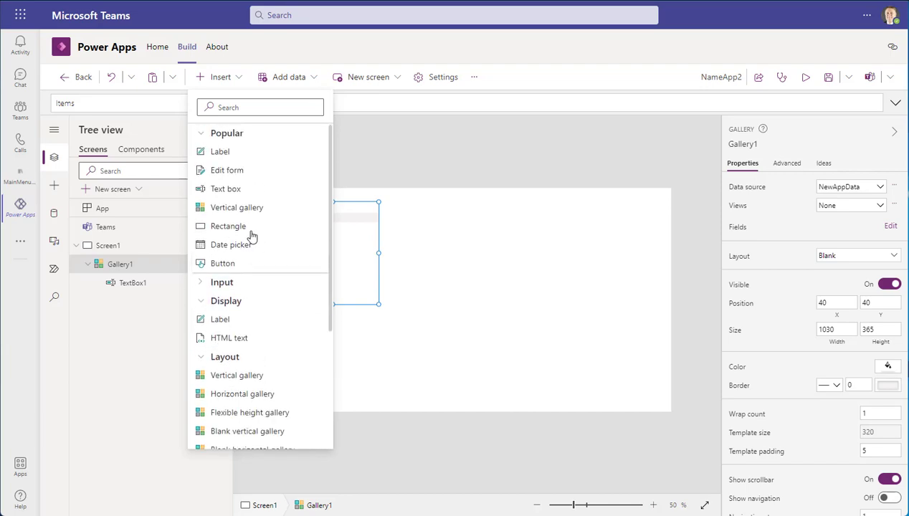
{"action": "left_click", "coordinate": [238, 190]}
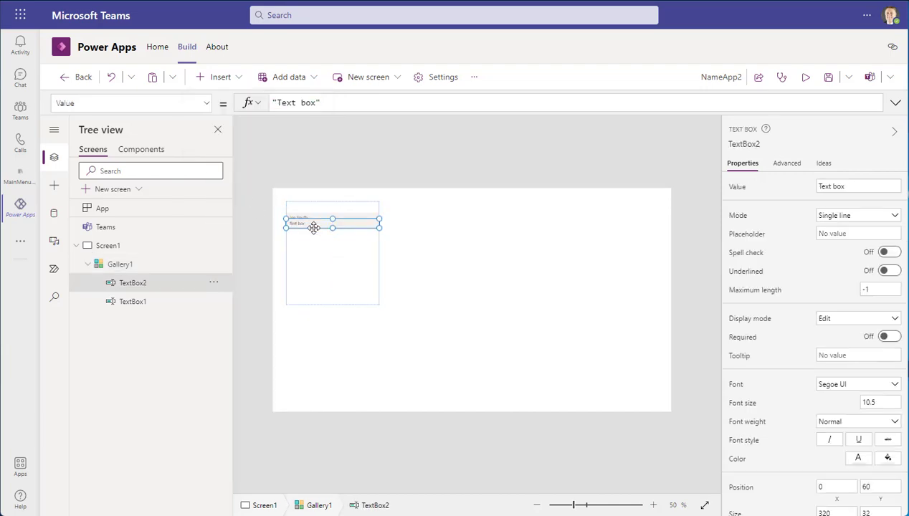
{"action": "left_click_drag", "start_coordinate": [314, 226], "coordinate": [316, 233]}
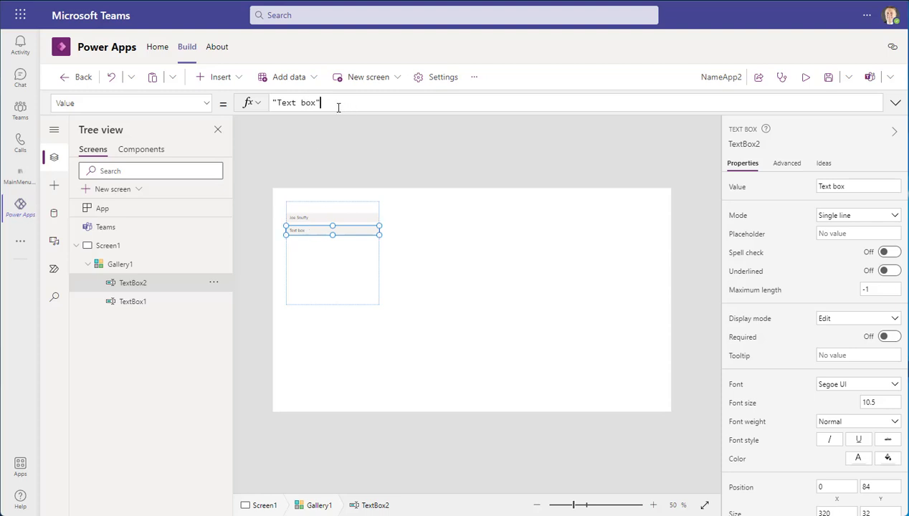
Step: Set the Value property of the second text box to the formula ThisItem.Number
{"action": "left_click_drag", "start_coordinate": [339, 106], "coordinate": [223, 109]}
{"action": "type", "text": "This"}
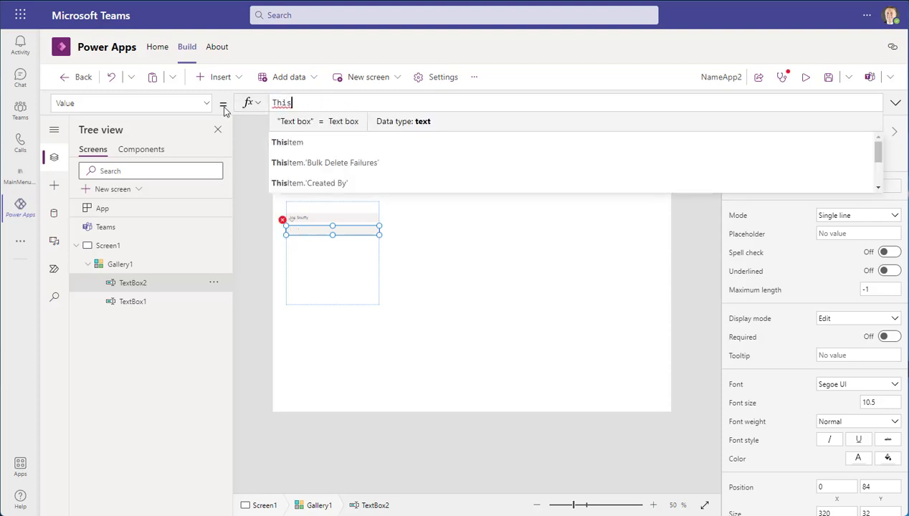
{"action": "key", "text": "Tab"}
{"action": "type", "text": "."}
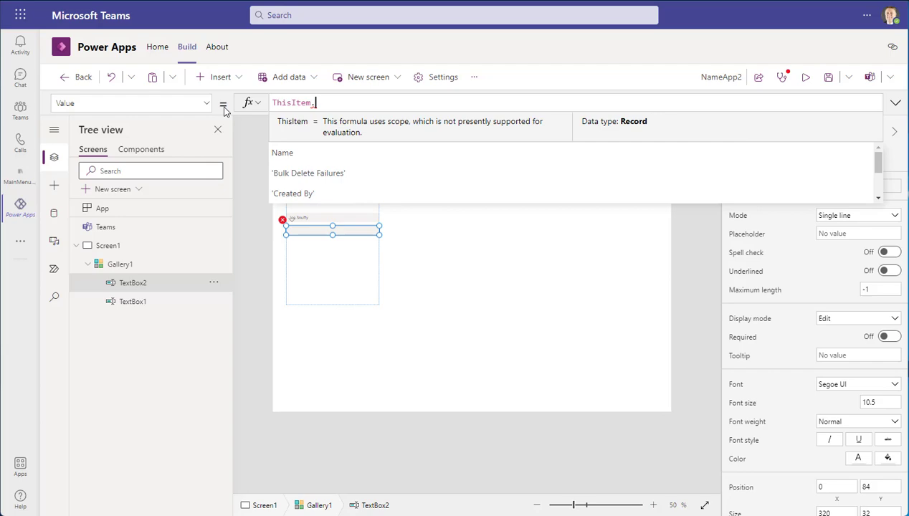
{"action": "key", "text": "Down"}
{"action": "key", "text": "Down"}
{"action": "key", "text": "Down"}
{"action": "key", "text": "Down"}
{"action": "key", "text": "Down"}
{"action": "key", "text": "Down"}
{"action": "key", "text": "Down"}
{"action": "key", "text": "Down"}
{"action": "key", "text": "Down"}
{"action": "key", "text": "Down"}
{"action": "key", "text": "Down"}
{"action": "key", "text": "Down"}
{"action": "key", "text": "Down"}
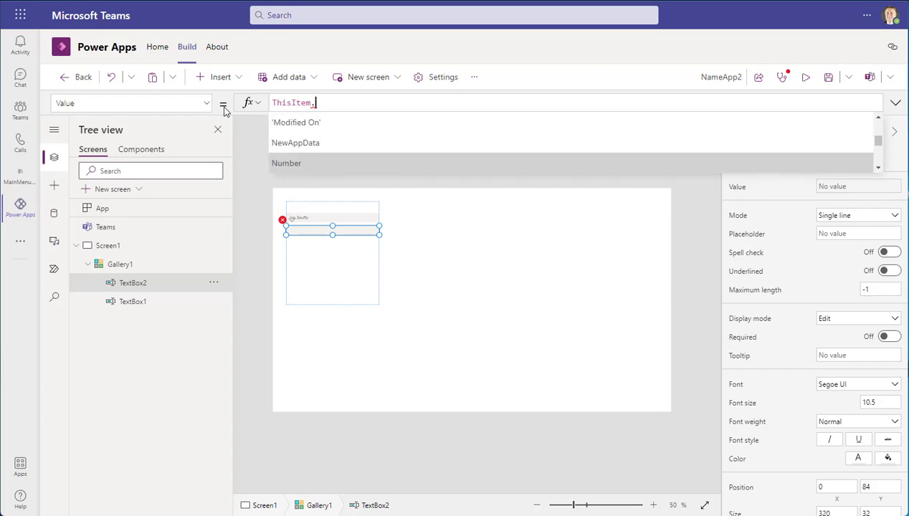
{"action": "key", "text": "Tab"}
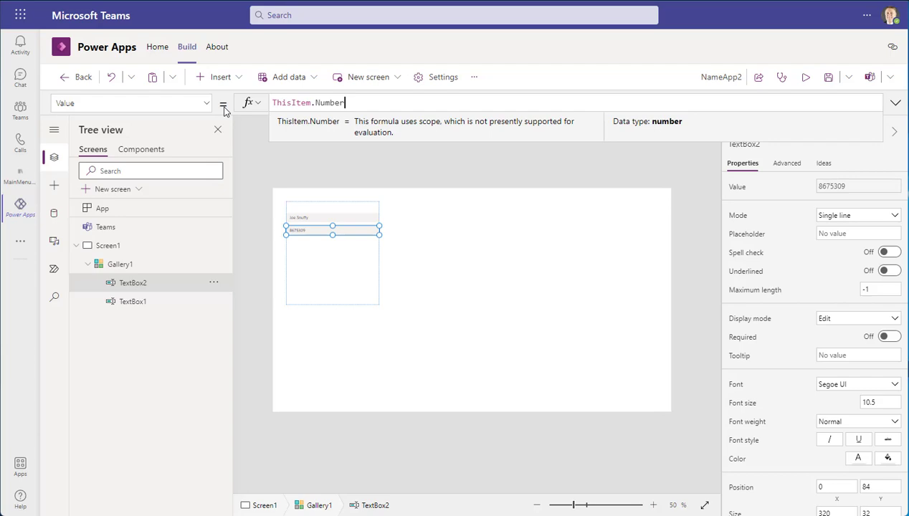
{"action": "left_click", "coordinate": [332, 240]}
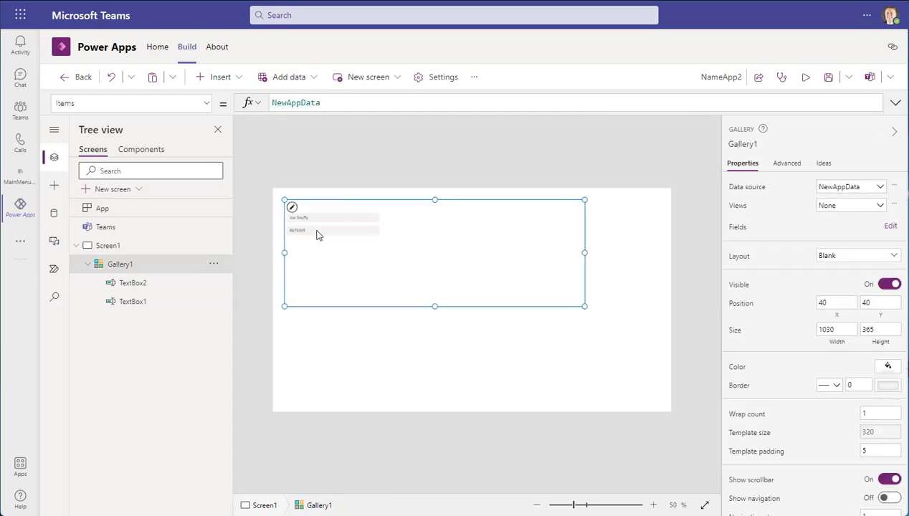
Step: Preview the app to check the name and number text boxes, and close the preview
{"action": "left_click", "coordinate": [318, 234]}
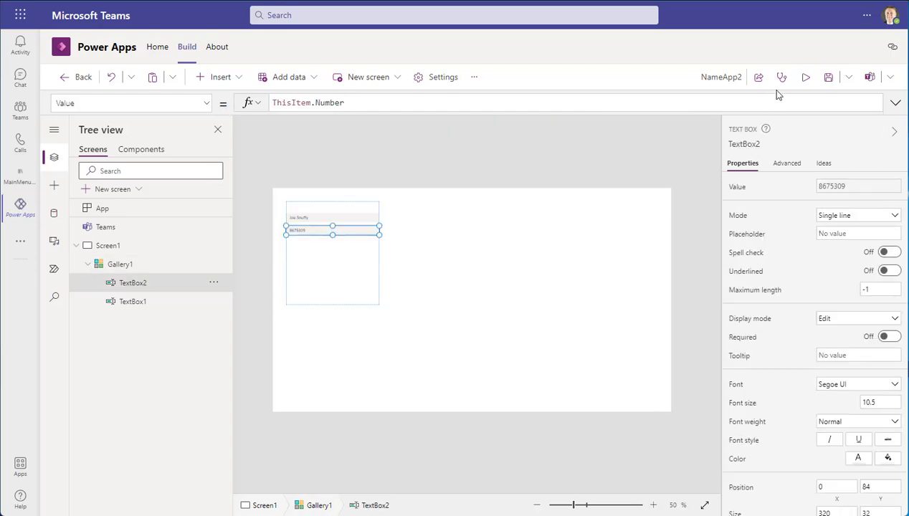
{"action": "left_click", "coordinate": [805, 77]}
{"action": "left_click", "coordinate": [144, 180]}
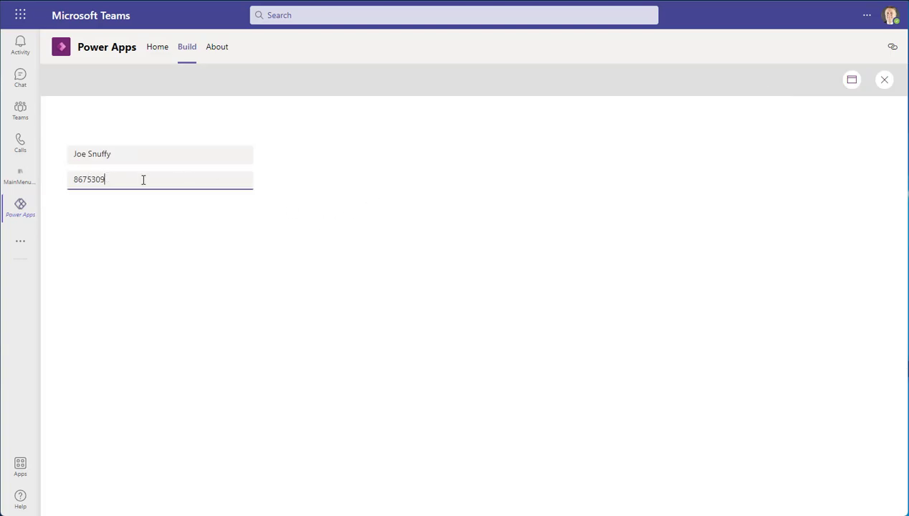
{"action": "left_click", "coordinate": [139, 156]}
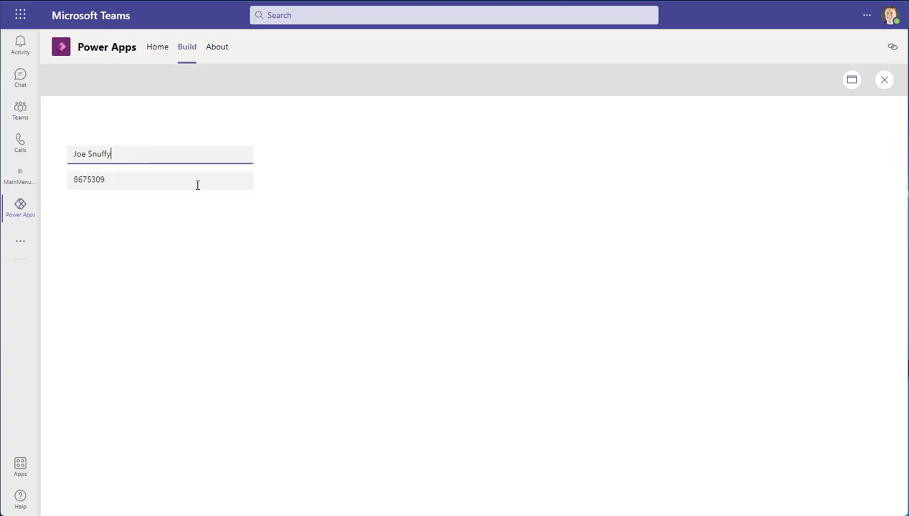
{"action": "left_click", "coordinate": [882, 80]}
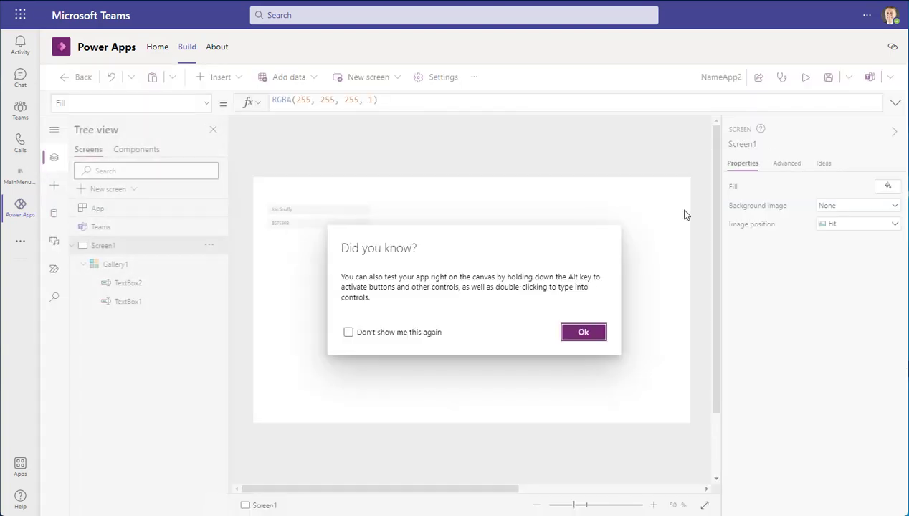
Step: Dismiss the app-testing tip with the option not to show it again, and select the number text box in the gallery
{"action": "left_click", "coordinate": [349, 332]}
{"action": "left_click", "coordinate": [588, 336]}
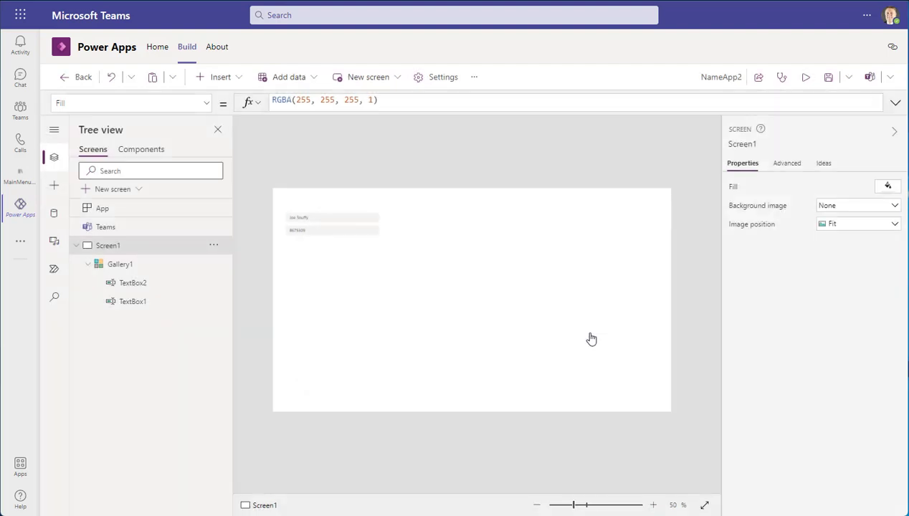
{"action": "left_click", "coordinate": [357, 229]}
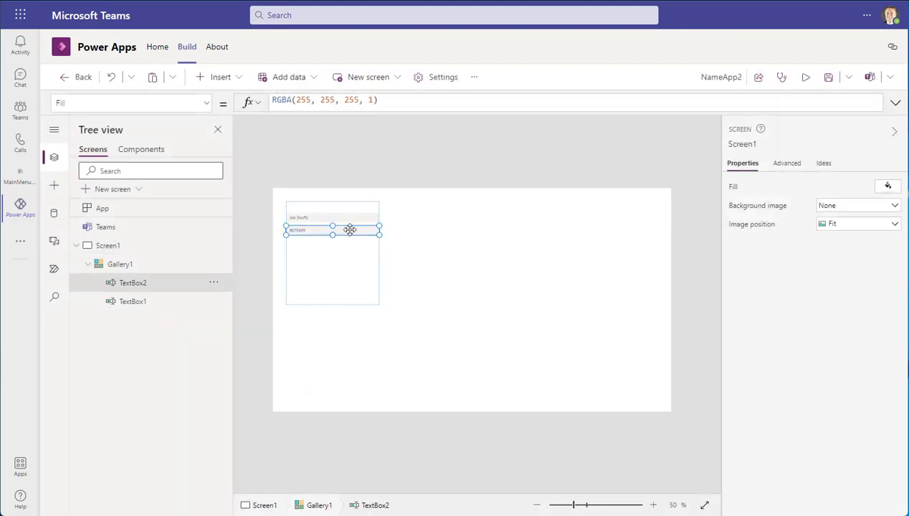
Step: Review the properties of Gallery1 and its name and number text boxes, including the name text box's mode options
{"action": "left_click", "coordinate": [155, 264]}
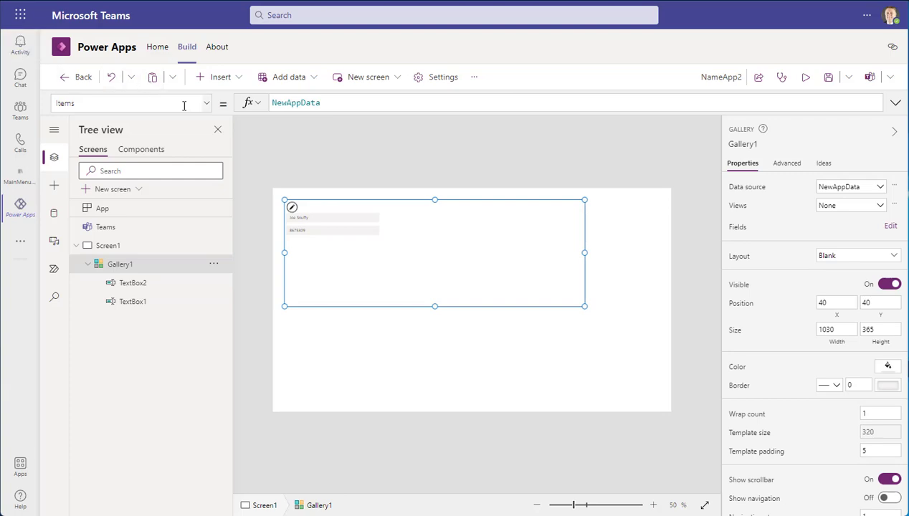
{"action": "left_click", "coordinate": [331, 217]}
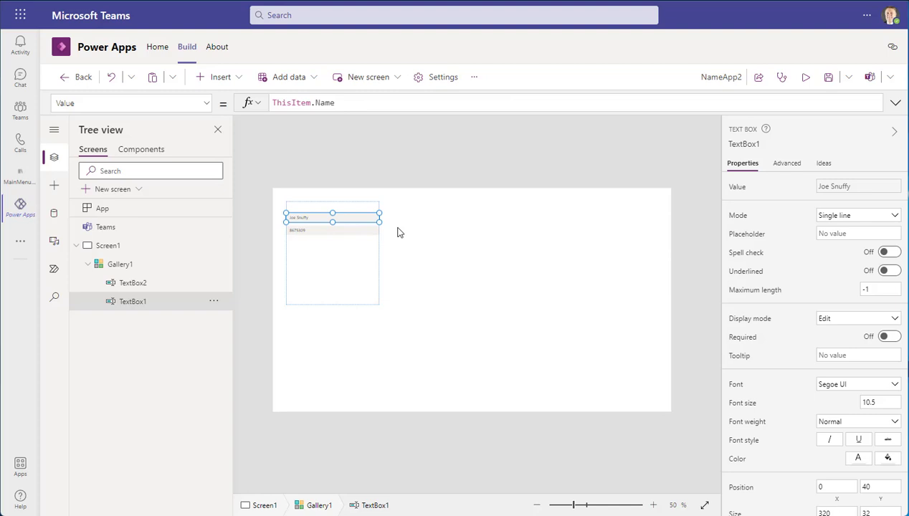
{"action": "left_click", "coordinate": [833, 217]}
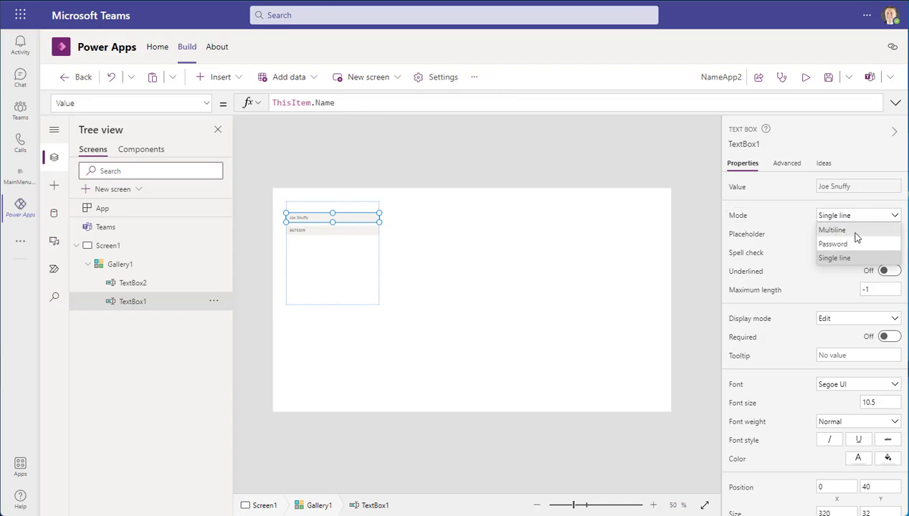
{"action": "left_click", "coordinate": [636, 146]}
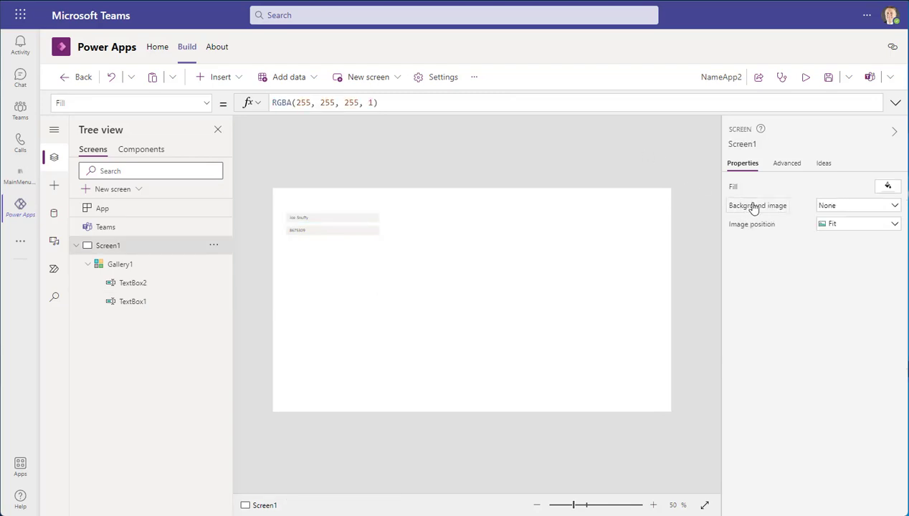
{"action": "left_click", "coordinate": [328, 235]}
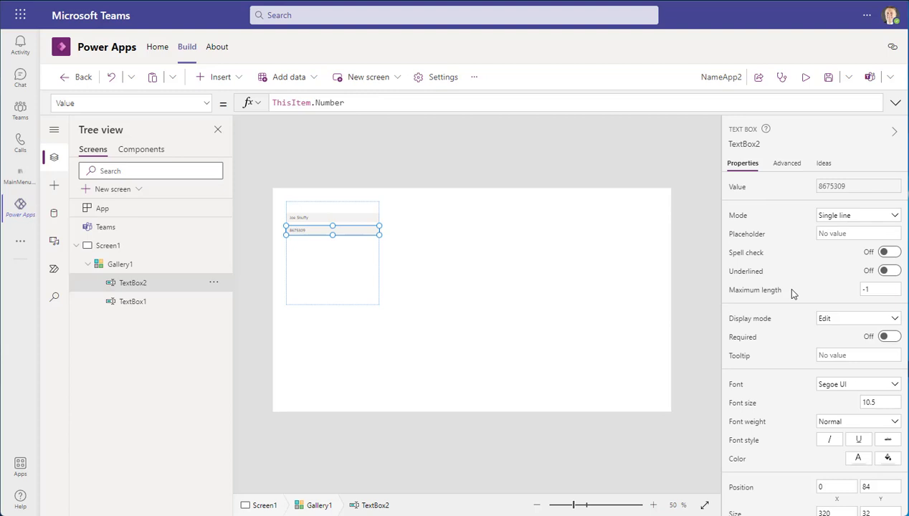
{"action": "scroll", "coordinate": [788, 351], "scroll_direction": "down", "scroll_amount": 1}
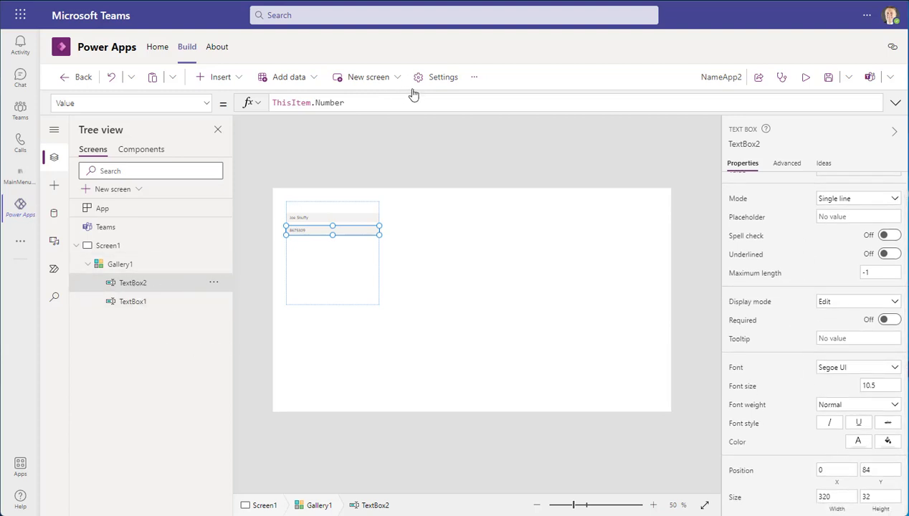
{"action": "left_click", "coordinate": [431, 160]}
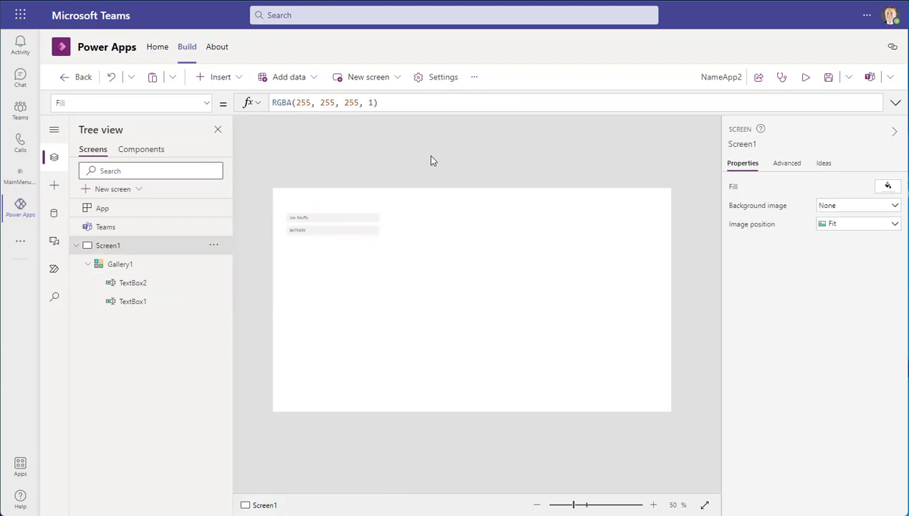
Step: Save NameApp2 and publish it to Teams as a tab in the Personal team's General channel
{"action": "key", "text": "ctrl+s"}
{"action": "left_click", "coordinate": [873, 79]}
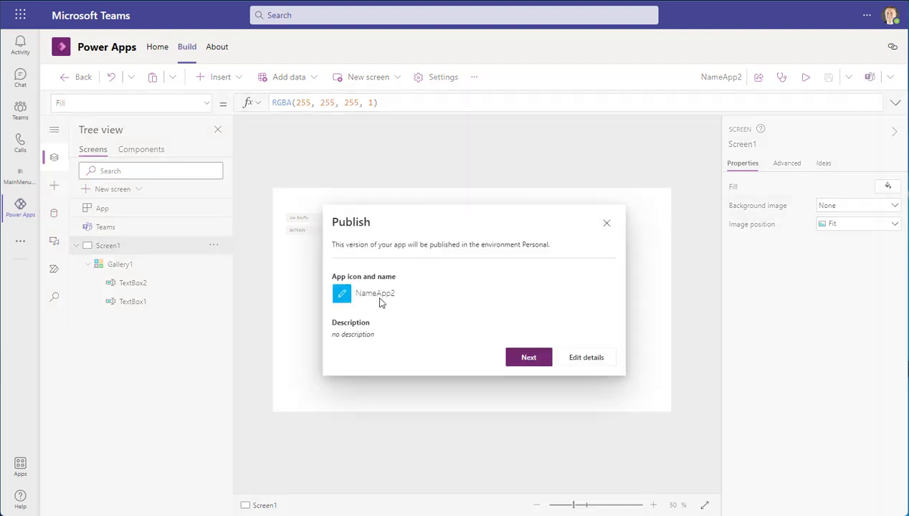
{"action": "left_click", "coordinate": [529, 357]}
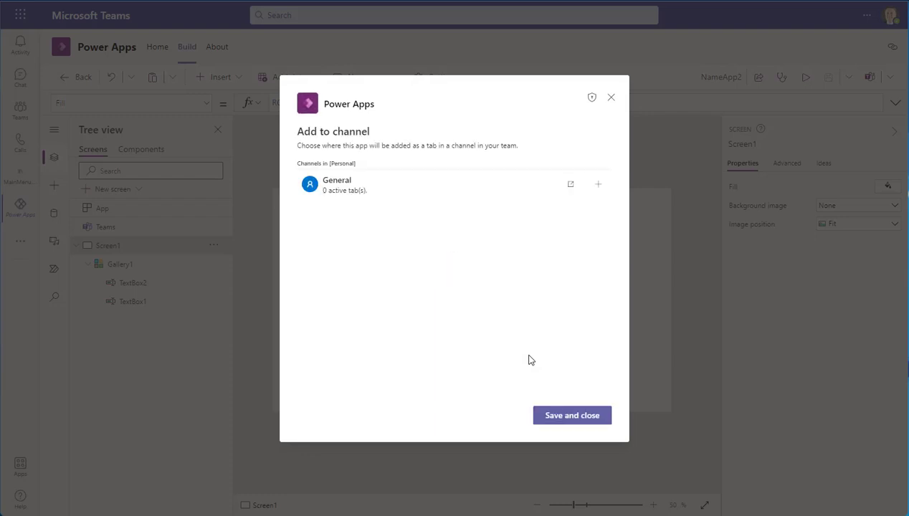
{"action": "left_click", "coordinate": [350, 192]}
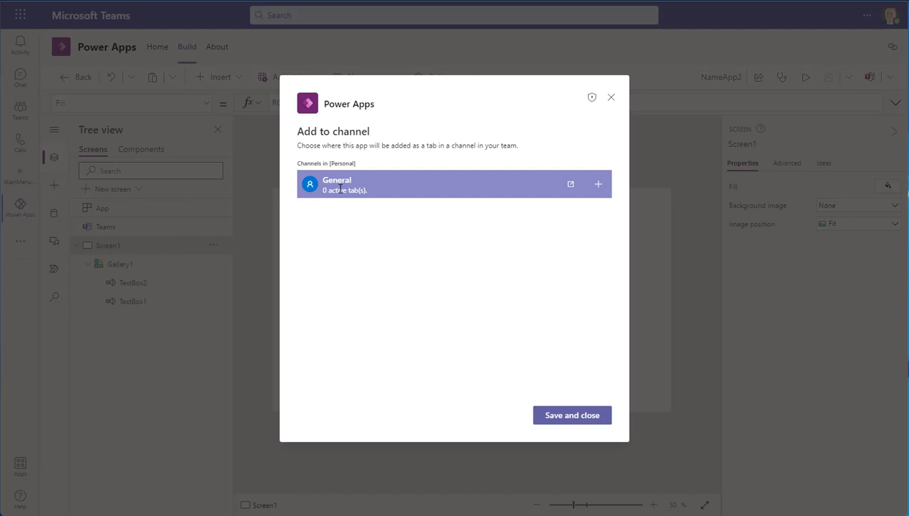
{"action": "left_click", "coordinate": [601, 187]}
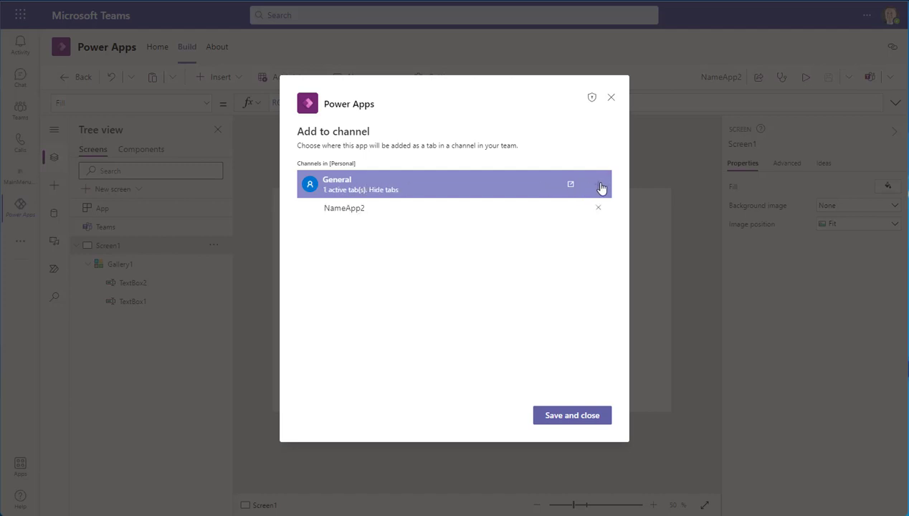
{"action": "left_click", "coordinate": [358, 209]}
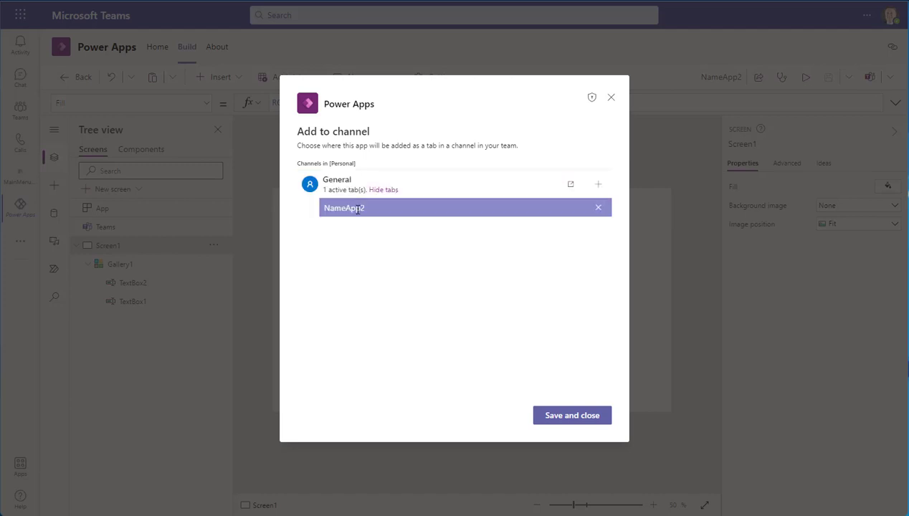
{"action": "left_click", "coordinate": [588, 420]}
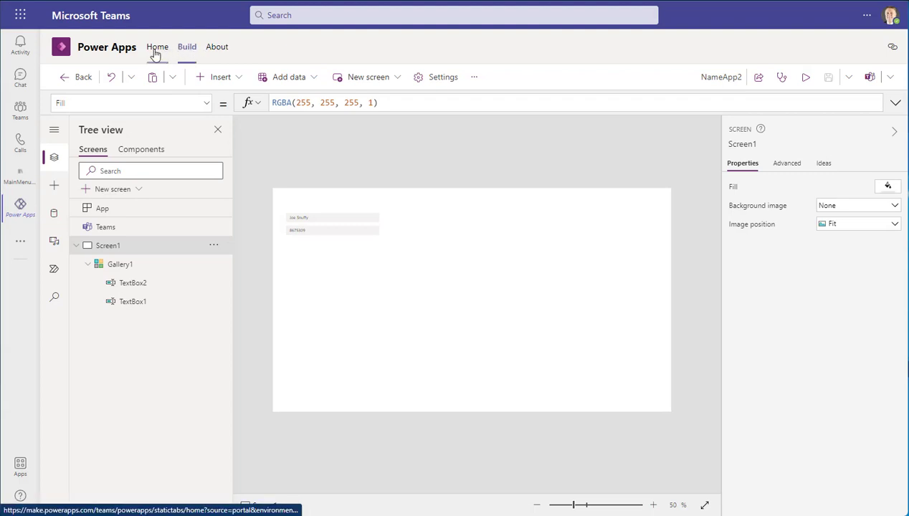
{"action": "left_click", "coordinate": [891, 77]}
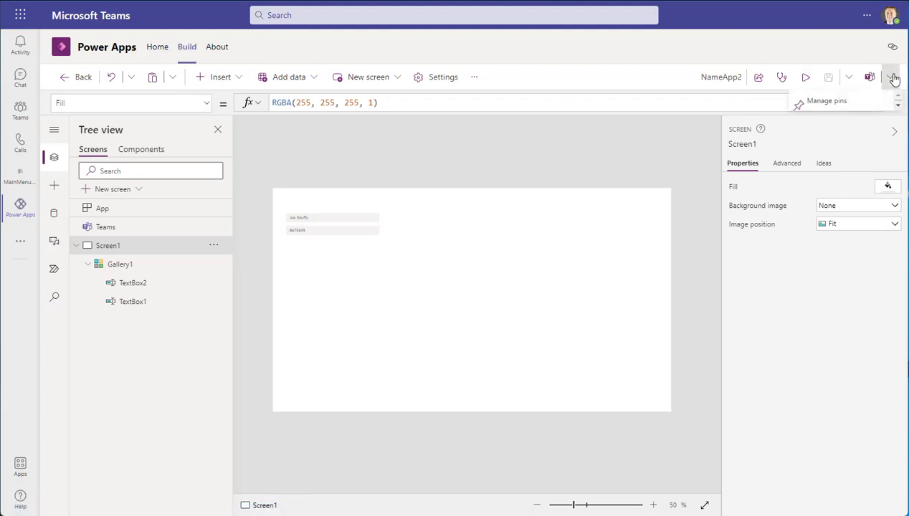
{"action": "left_click", "coordinate": [158, 48]}
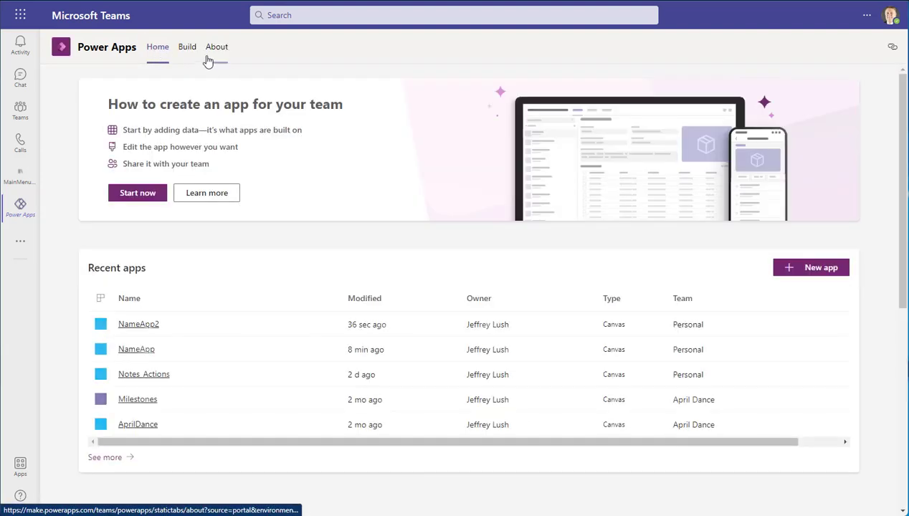
{"action": "left_click", "coordinate": [188, 47]}
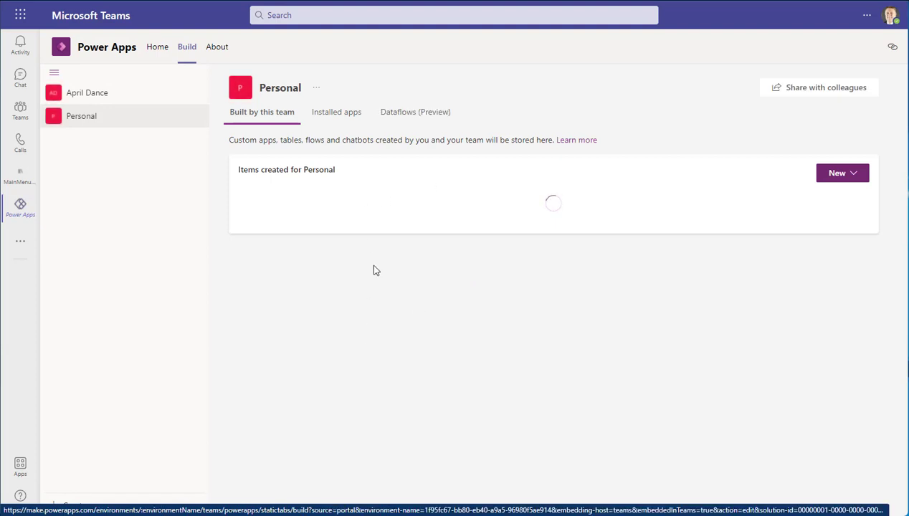
{"action": "left_click", "coordinate": [156, 52]}
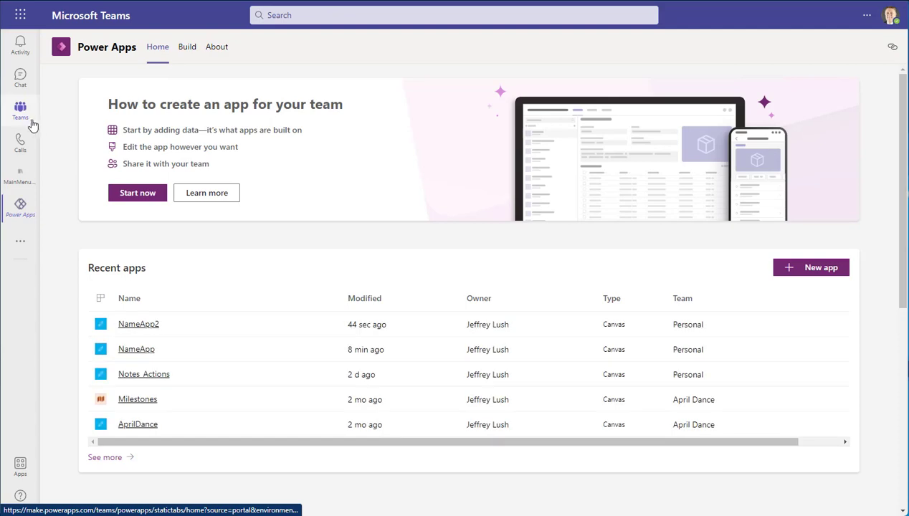
Step: Open the published NameApp2 tab in the Personal team's General channel and reload the tab
{"action": "left_click", "coordinate": [22, 120]}
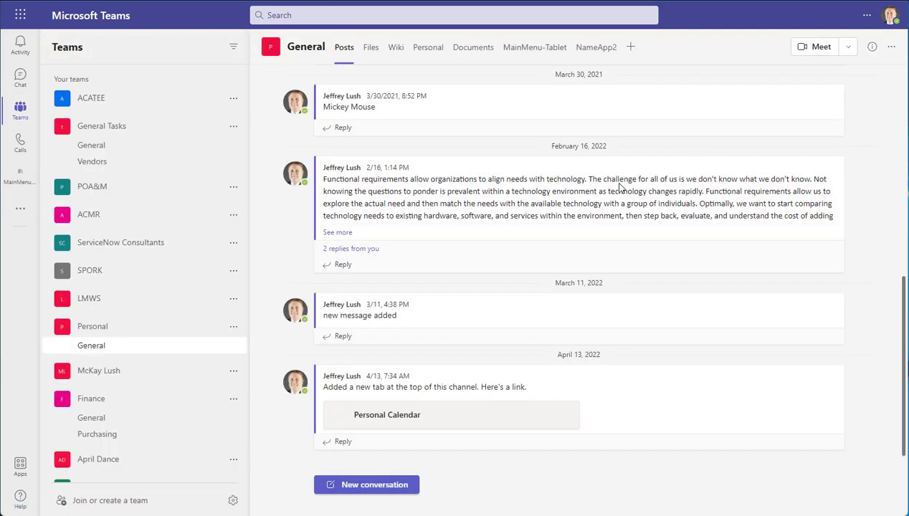
{"action": "left_click", "coordinate": [595, 47]}
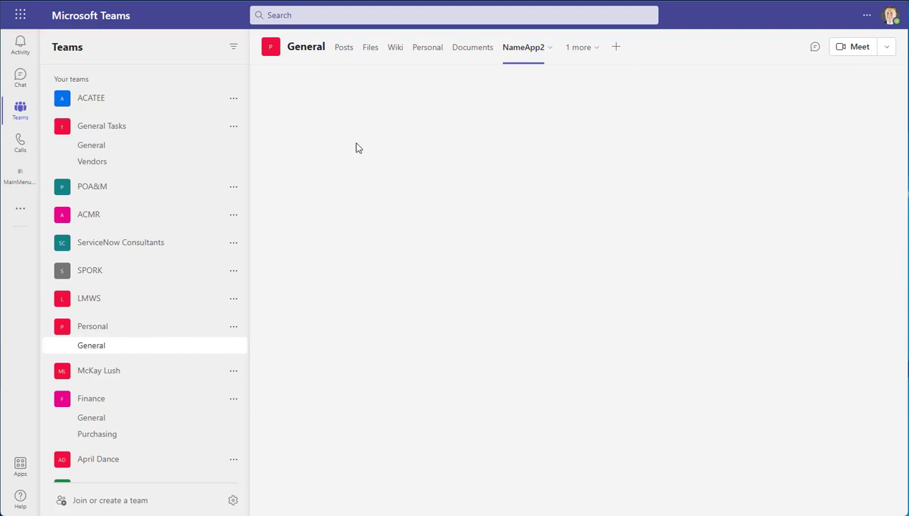
{"action": "left_click", "coordinate": [548, 51]}
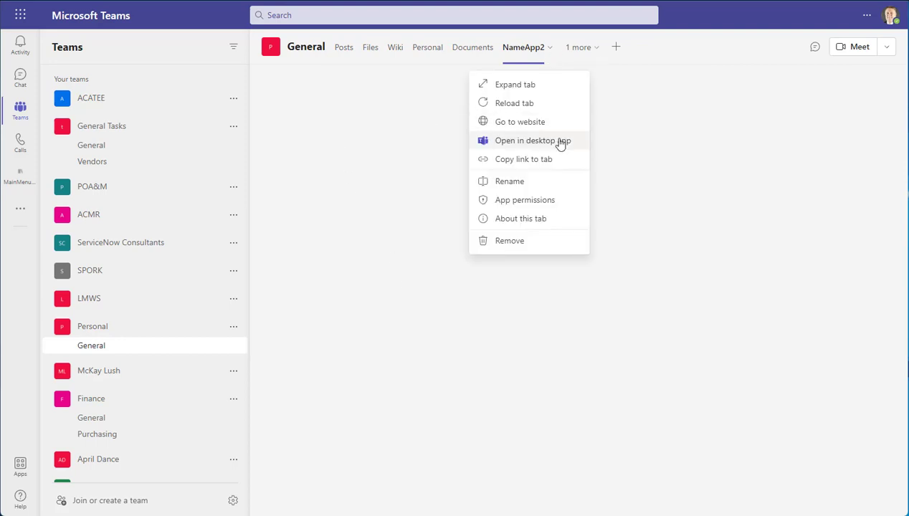
{"action": "left_click", "coordinate": [513, 104]}
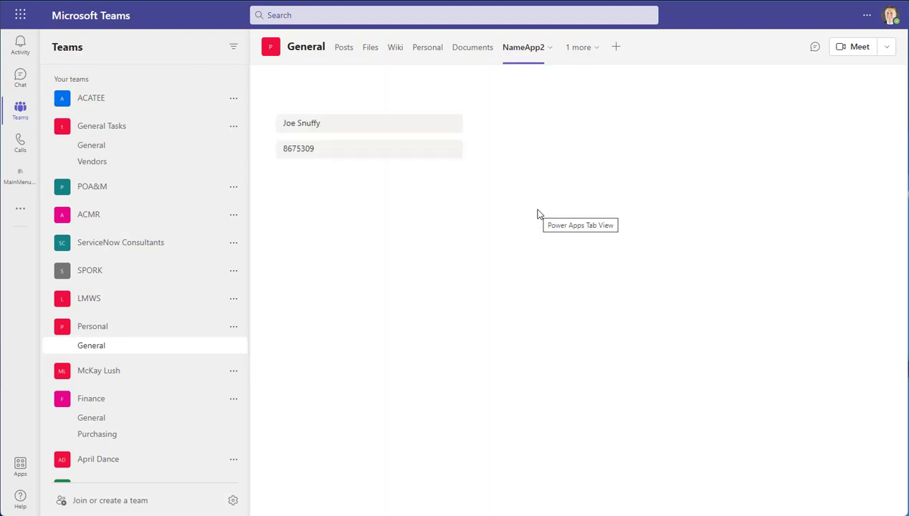
Step: Check the name and number text boxes in the published NameApp2 tab by placing the cursor in each
{"action": "left_click", "coordinate": [340, 126]}
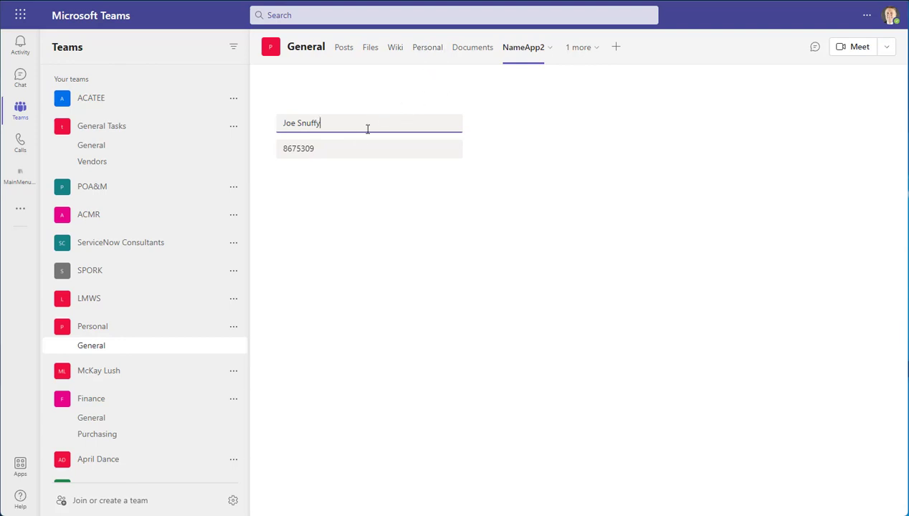
{"action": "left_click", "coordinate": [347, 152]}
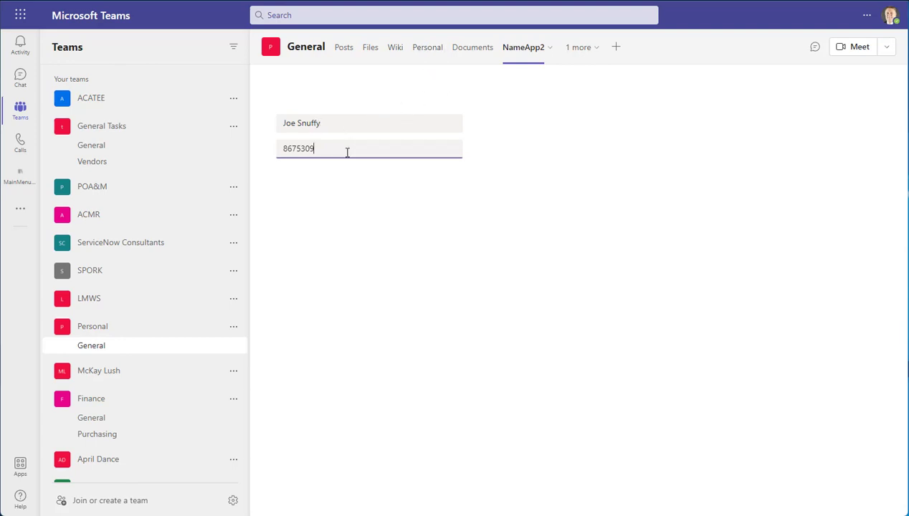
{"action": "left_click", "coordinate": [553, 140]}
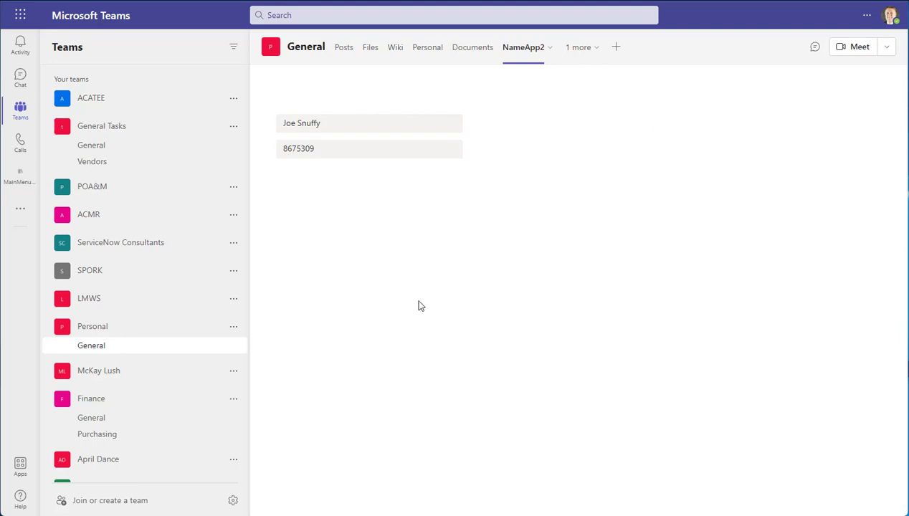
Step: Return to Power Apps and open the NewAppData table from the Personal team's items, agreeing to leave the site
{"action": "left_click", "coordinate": [21, 209]}
{"action": "left_click", "coordinate": [57, 153]}
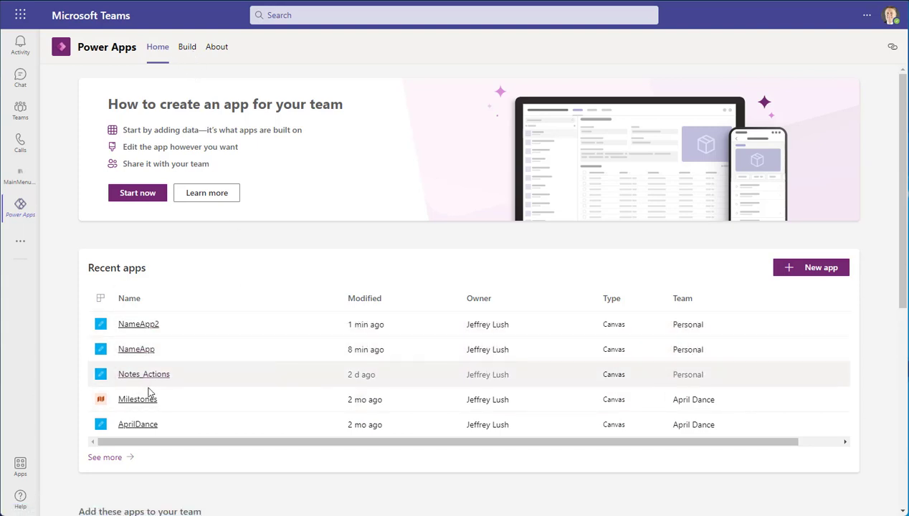
{"action": "left_click", "coordinate": [184, 46]}
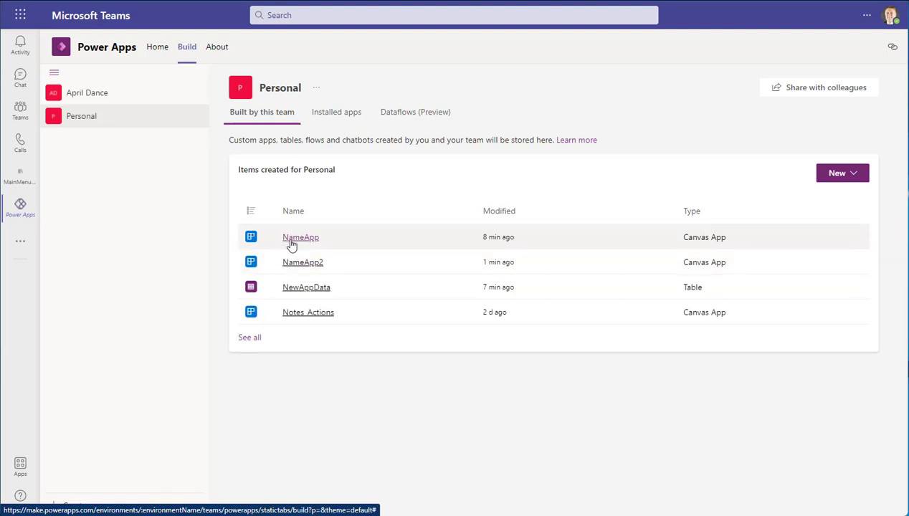
{"action": "left_click", "coordinate": [306, 289]}
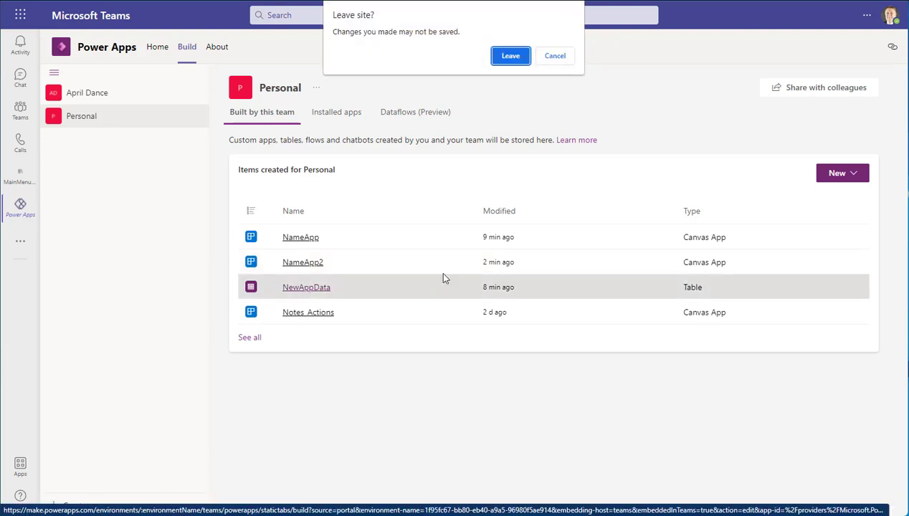
{"action": "left_click", "coordinate": [505, 60]}
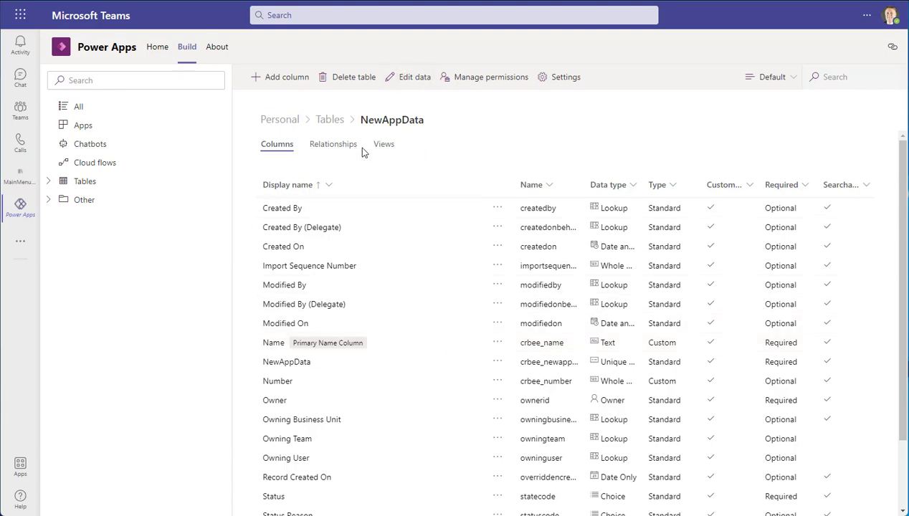
Step: Look through the columns of the NewAppData table and open its data for editing
{"action": "scroll", "coordinate": [379, 298], "scroll_direction": "down", "scroll_amount": 2}
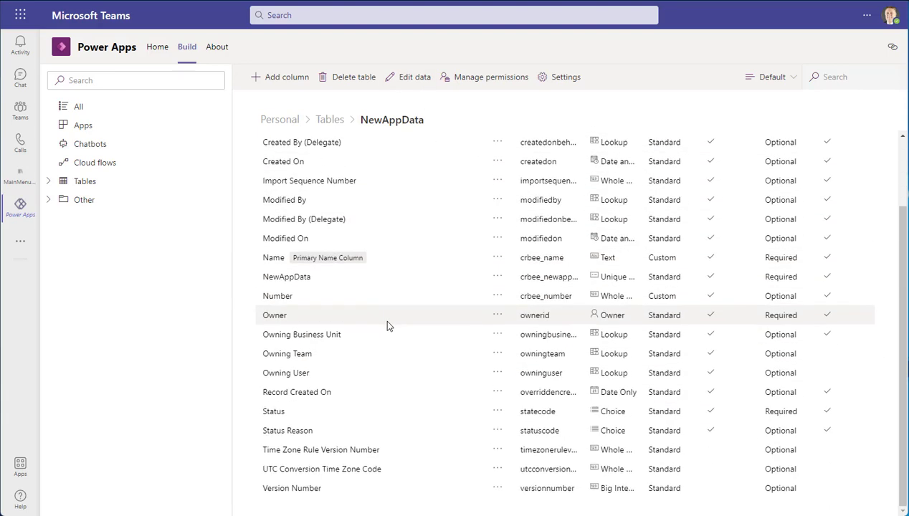
{"action": "scroll", "coordinate": [387, 326], "scroll_direction": "up", "scroll_amount": 2}
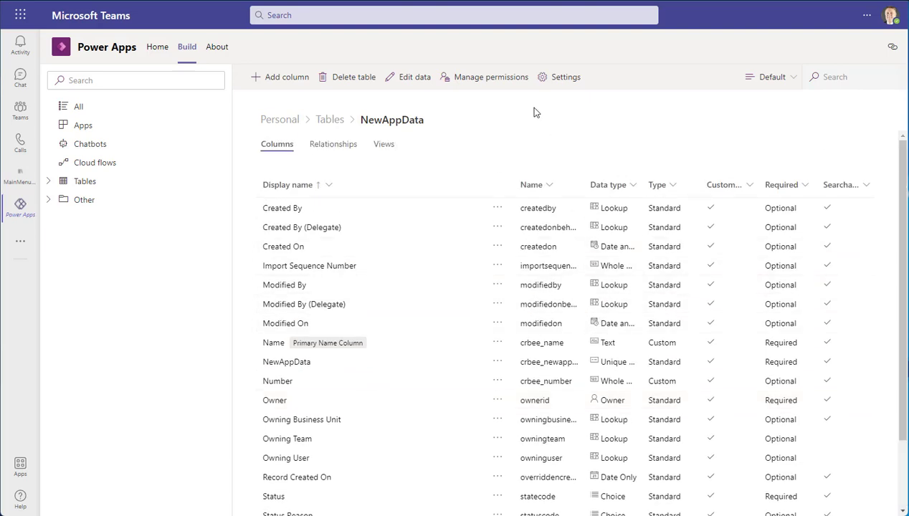
{"action": "left_click", "coordinate": [415, 80]}
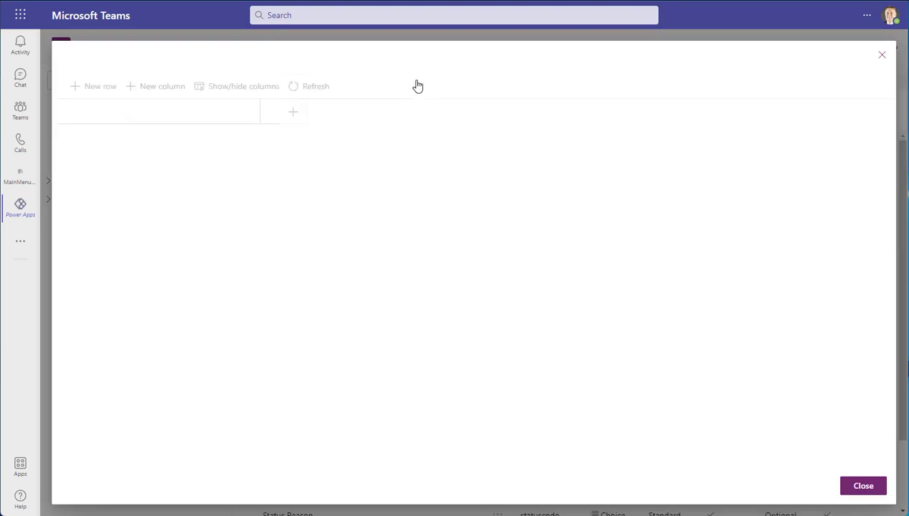